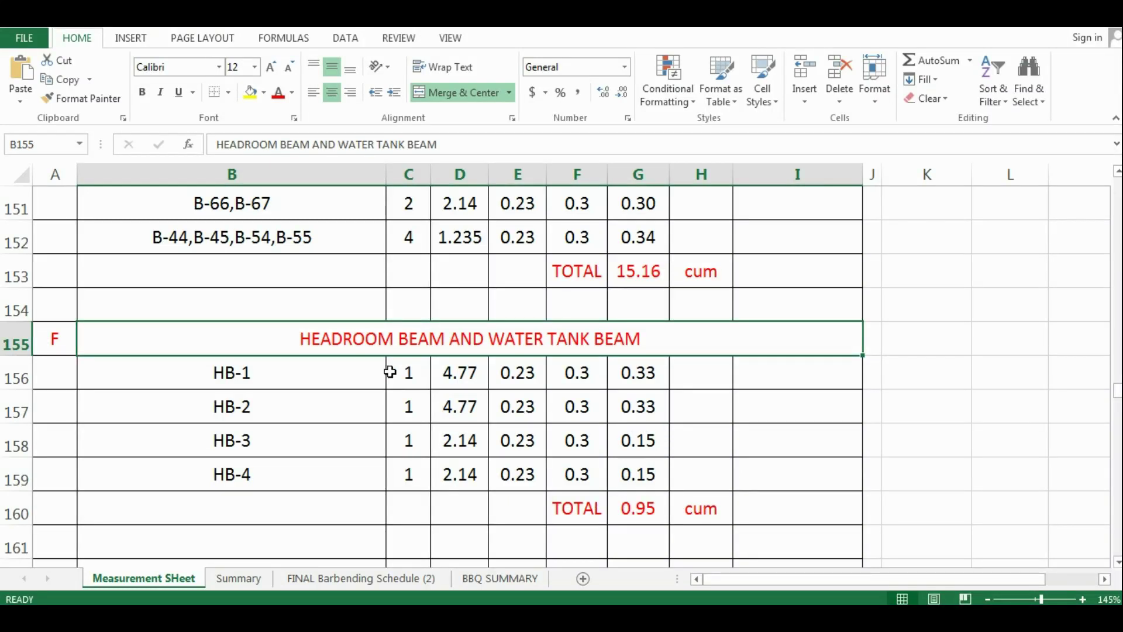
# Look over the Terrace, Headroom/Water Tank and Lift M/C Room Floor beam headings without changing them.
pyautogui.scroll(1, 415, 381)
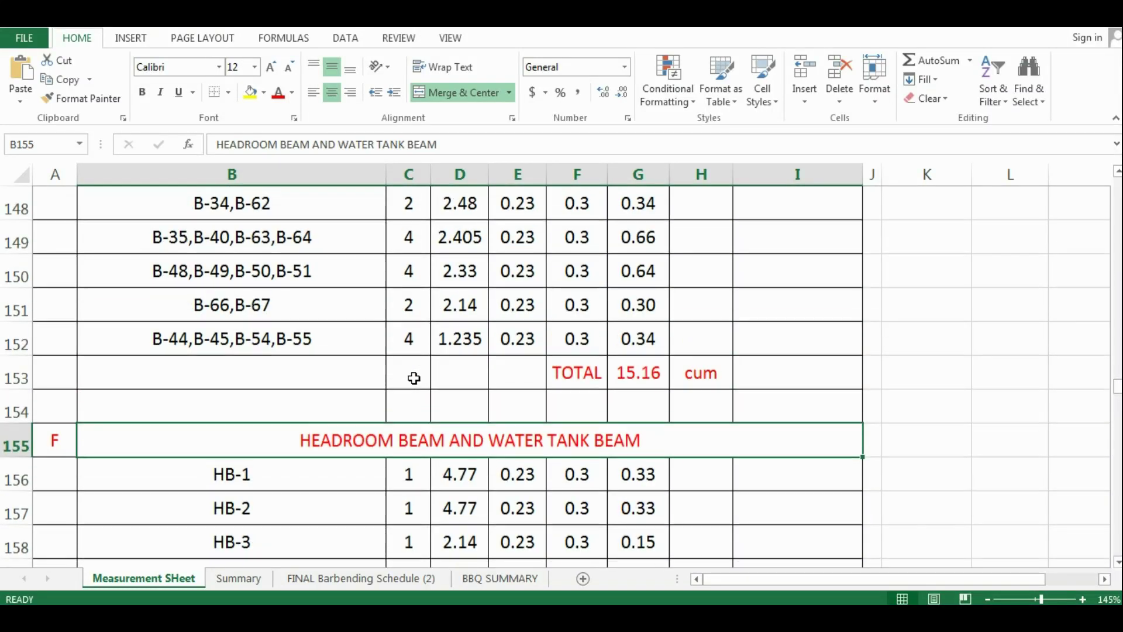
pyautogui.scroll(3, 421, 374)
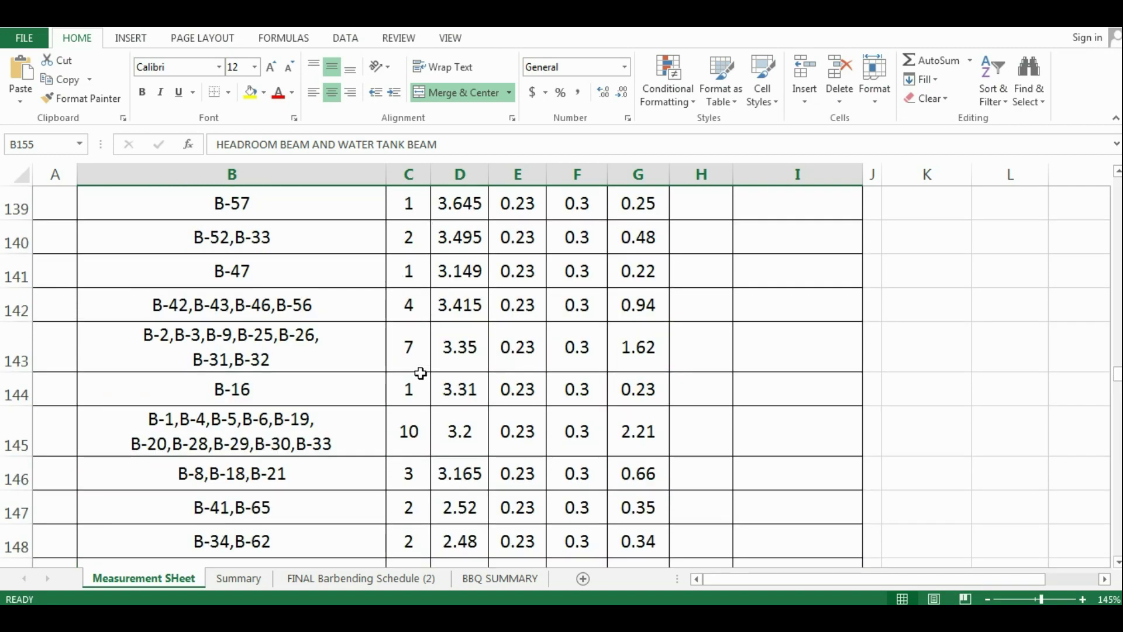
pyautogui.scroll(4, 420, 373)
pyautogui.click(194, 318)
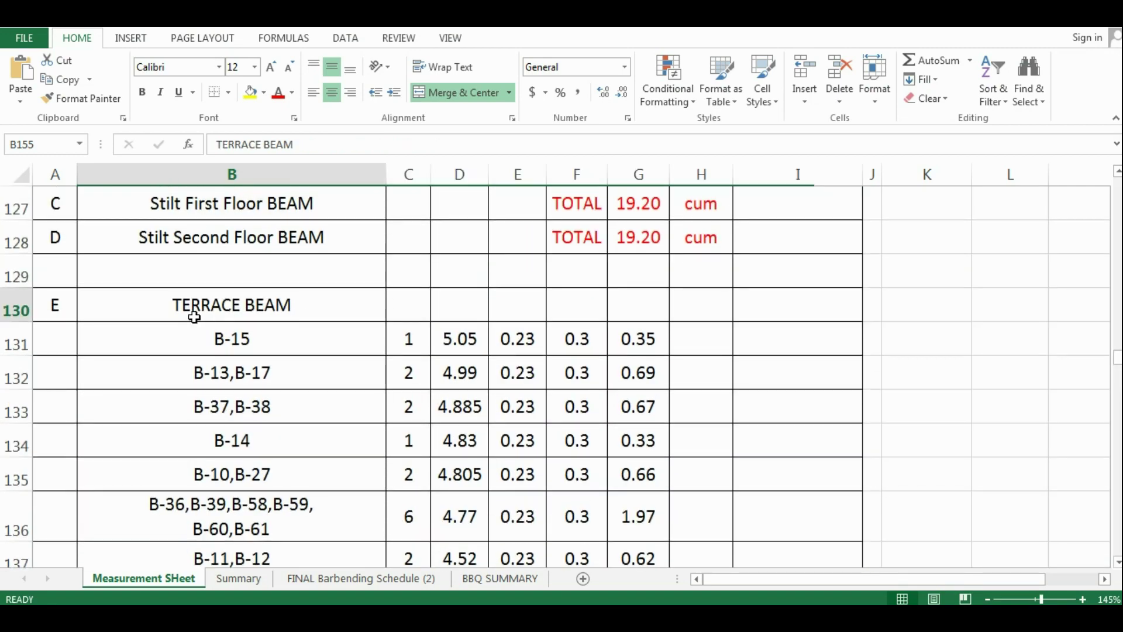
pyautogui.scroll(2, 318, 365)
pyautogui.scroll(-8, 428, 261)
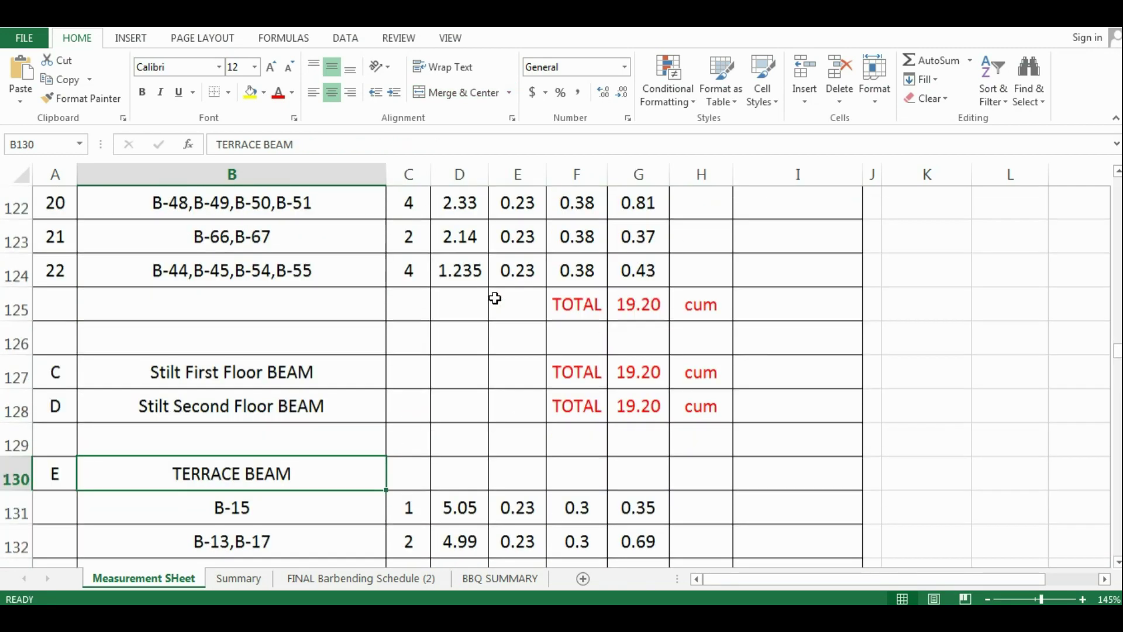
pyautogui.scroll(-1, 478, 274)
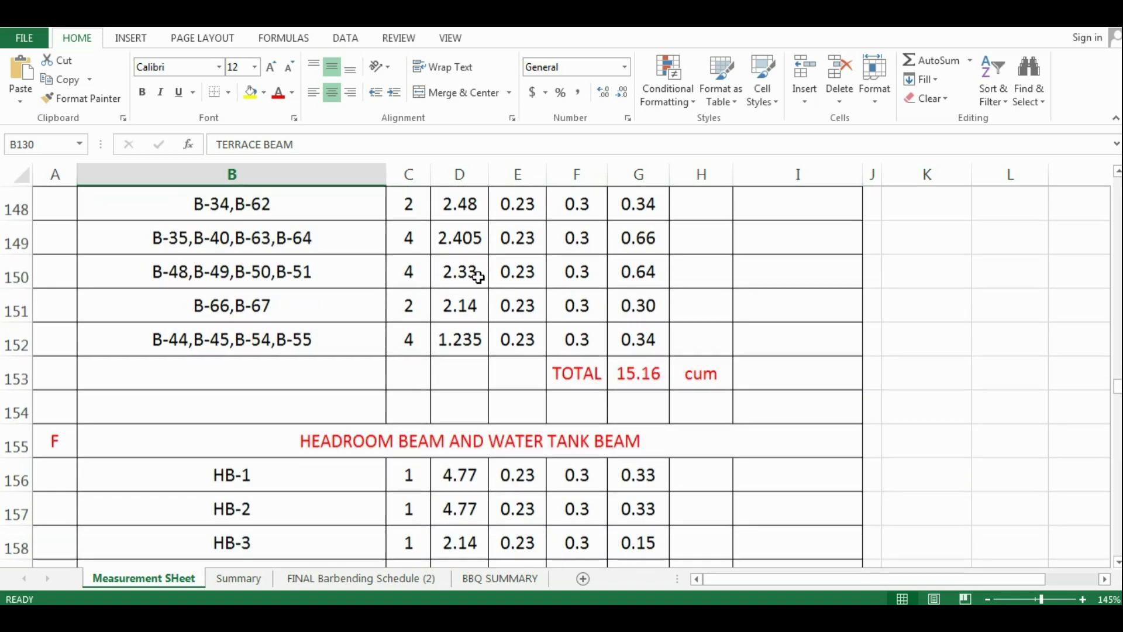
pyautogui.scroll(-1, 324, 477)
pyautogui.click(289, 344)
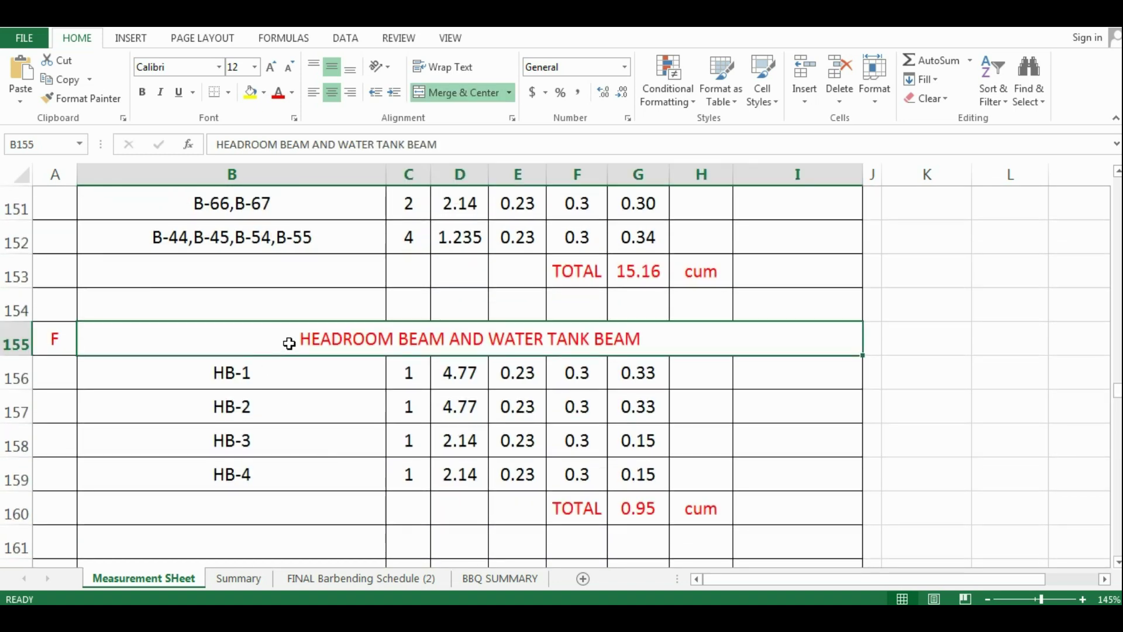
pyautogui.doubleClick(464, 339)
pyautogui.moveTo(504, 328); pyautogui.dragTo(643, 340)
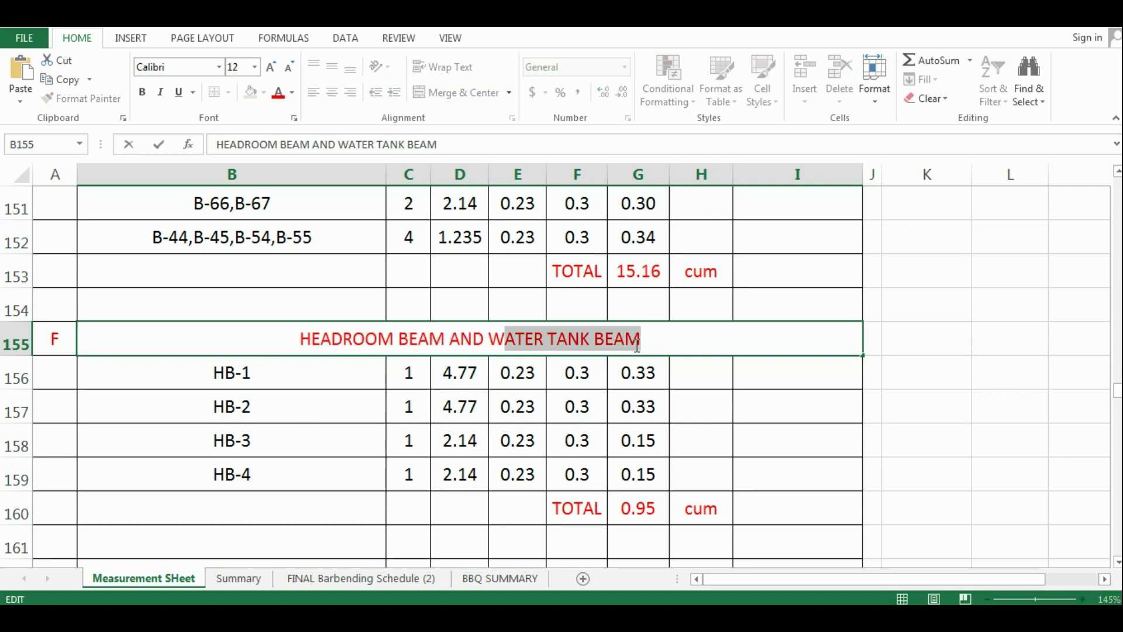
pyautogui.click(351, 351)
pyautogui.scroll(-3, 395, 345)
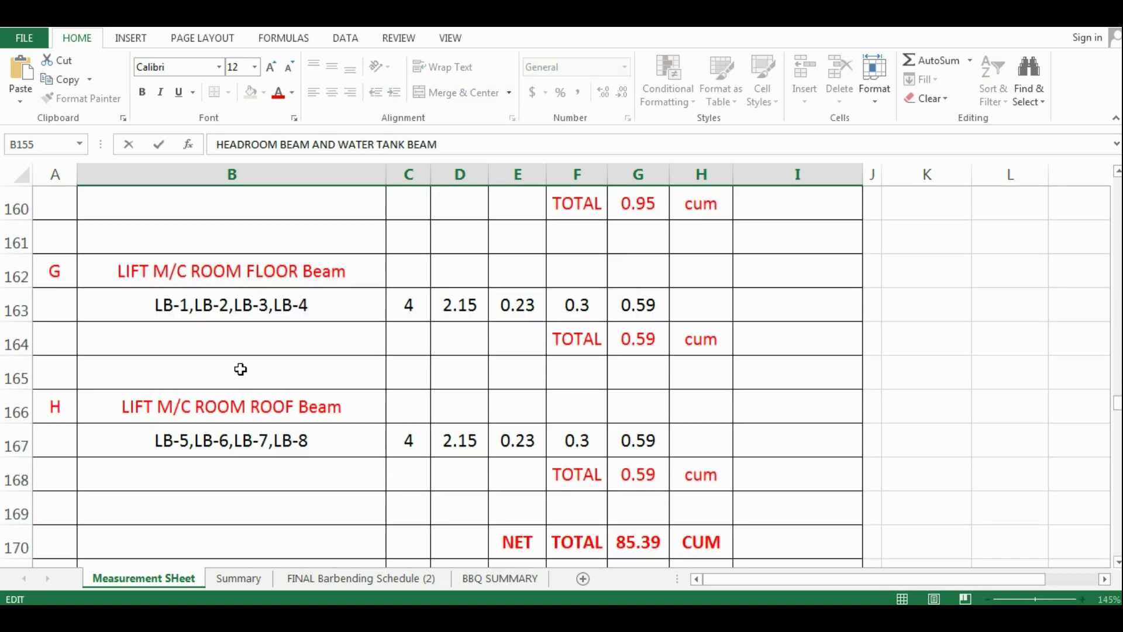
pyautogui.click(222, 276)
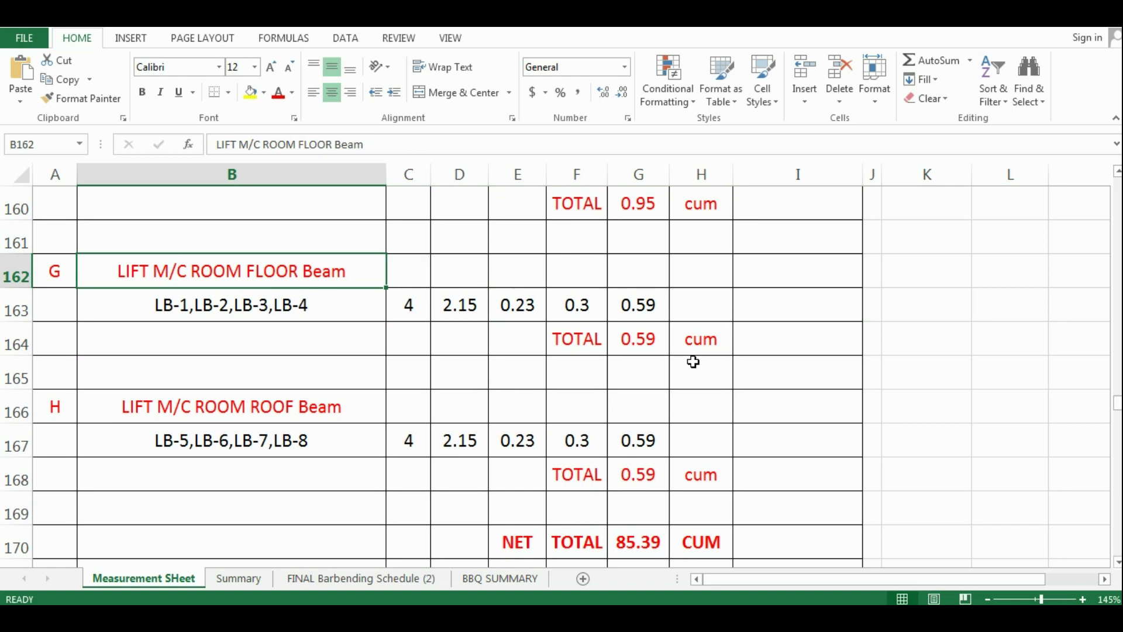
# Zoom around to the lift machine room floor slab (LB-1 to LB-4) and roof slab (LB-5 to LB-8).
pyautogui.scroll(1, 331, 344)
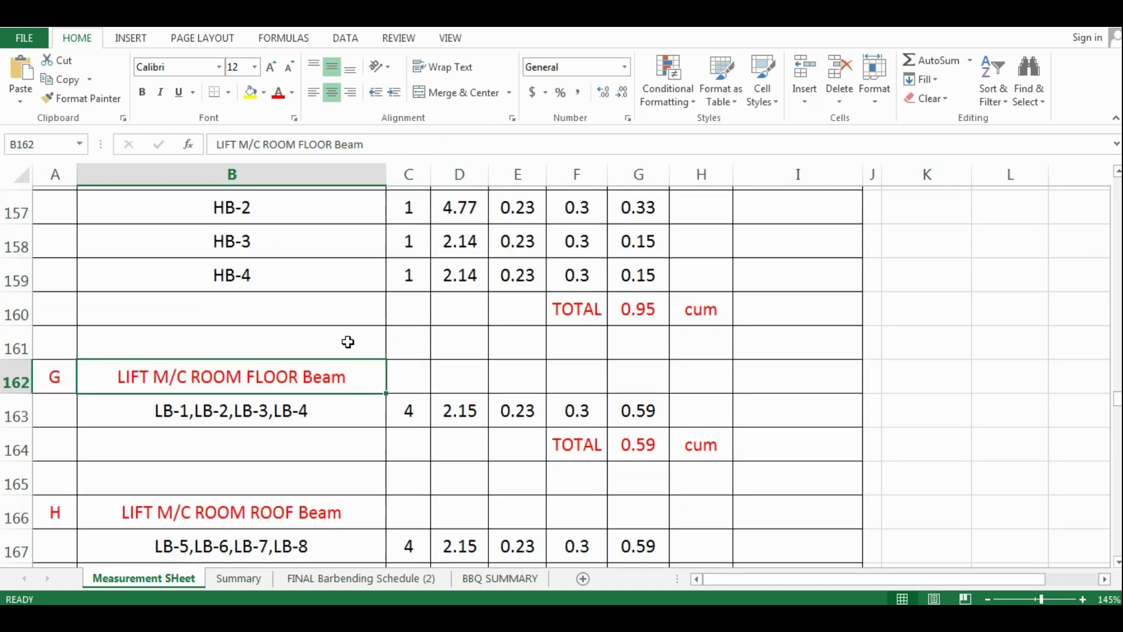
pyautogui.scroll(2, 346, 343)
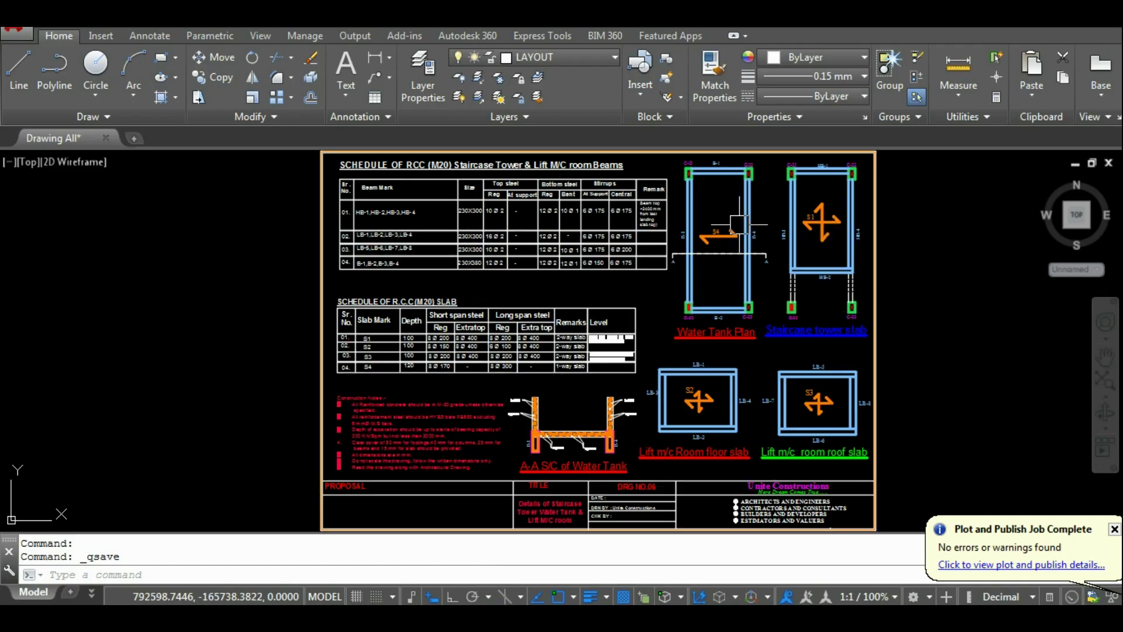
pyautogui.scroll(4, 736, 401)
pyautogui.scroll(-3, 544, 285)
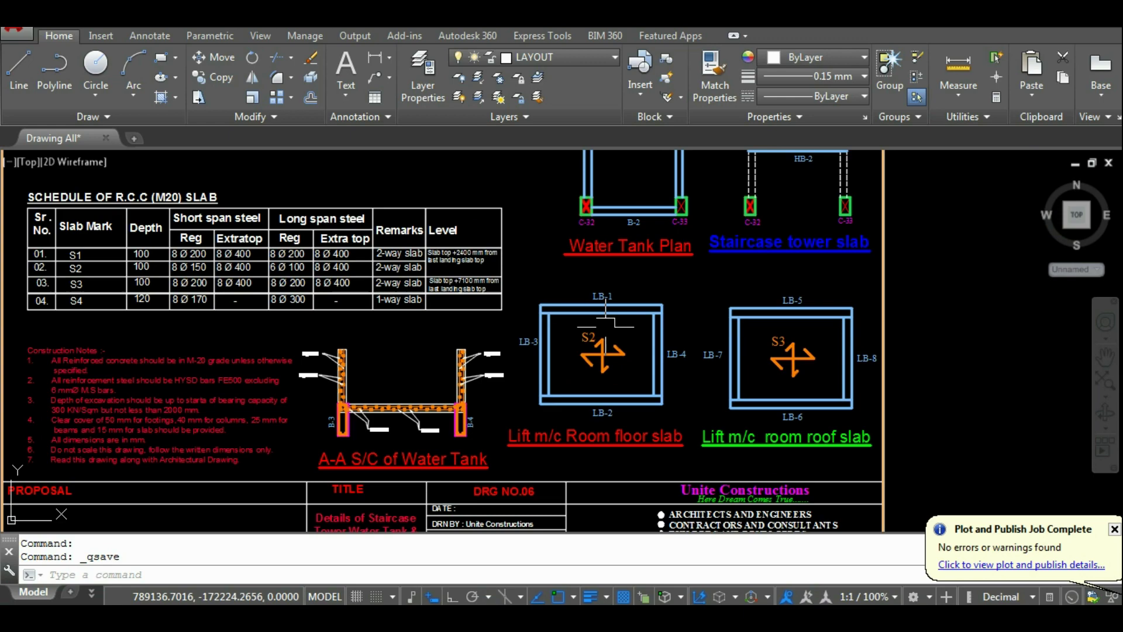
pyautogui.scroll(6, 634, 343)
pyautogui.scroll(-5, 637, 345)
pyautogui.scroll(4, 633, 350)
pyautogui.scroll(-5, 634, 350)
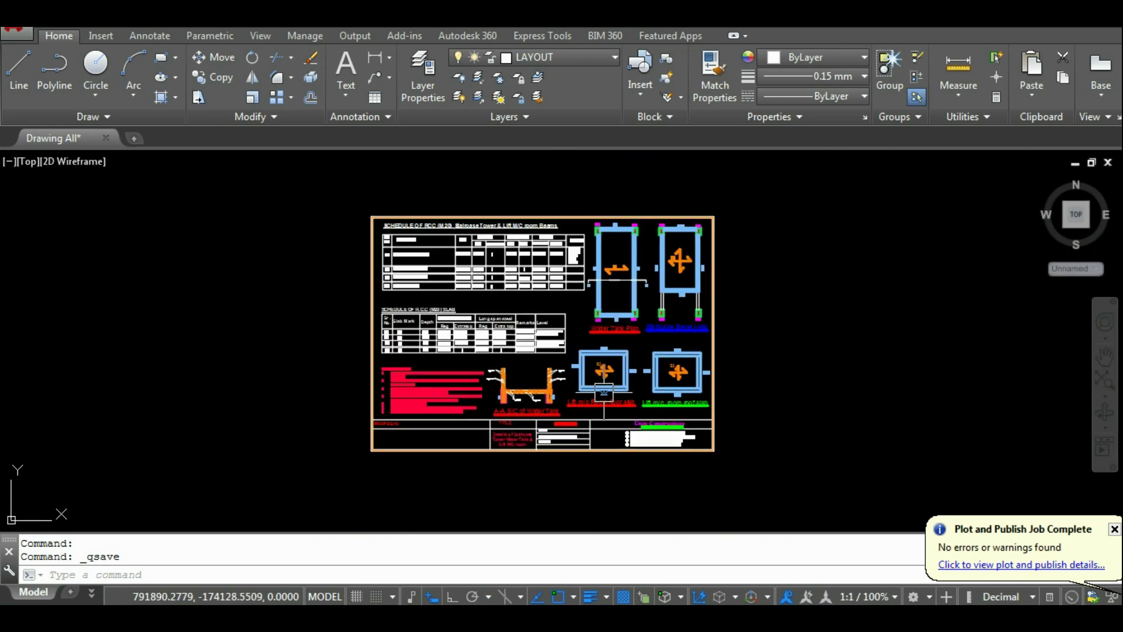
pyautogui.scroll(7, 644, 310)
pyautogui.scroll(-2, 666, 286)
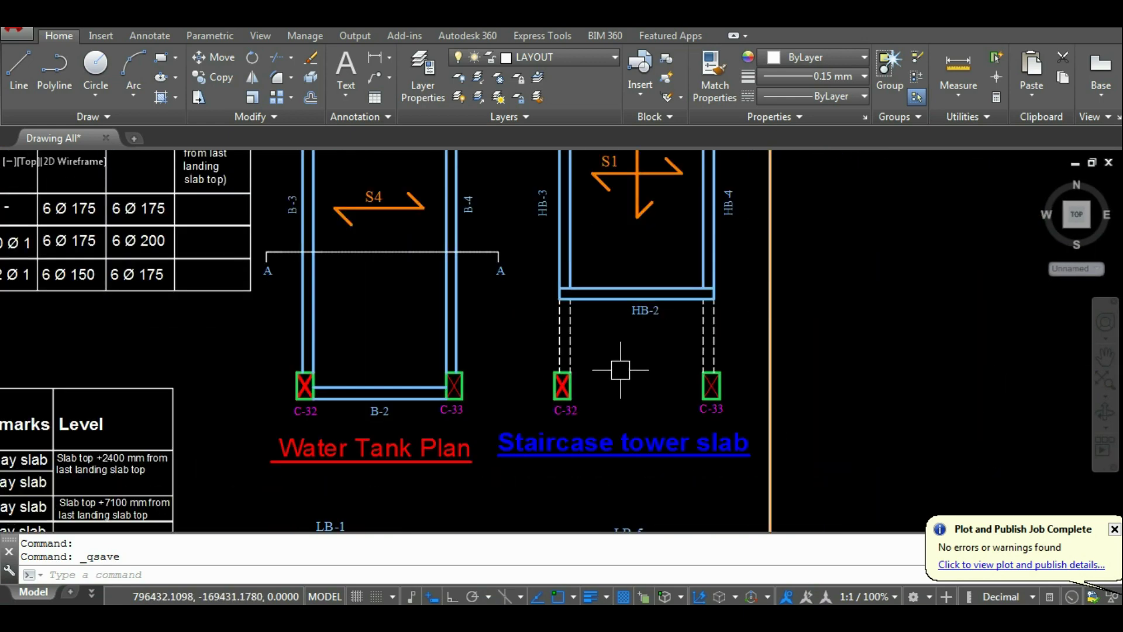
pyautogui.scroll(5, 677, 240)
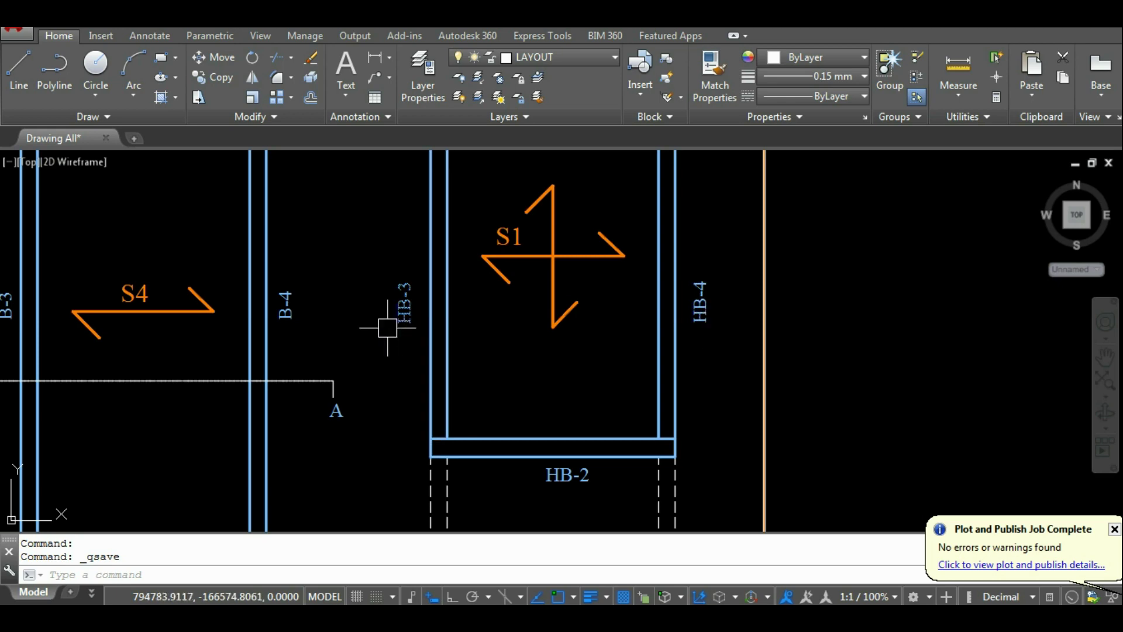
pyautogui.scroll(-4, 544, 344)
pyautogui.scroll(-5, 525, 334)
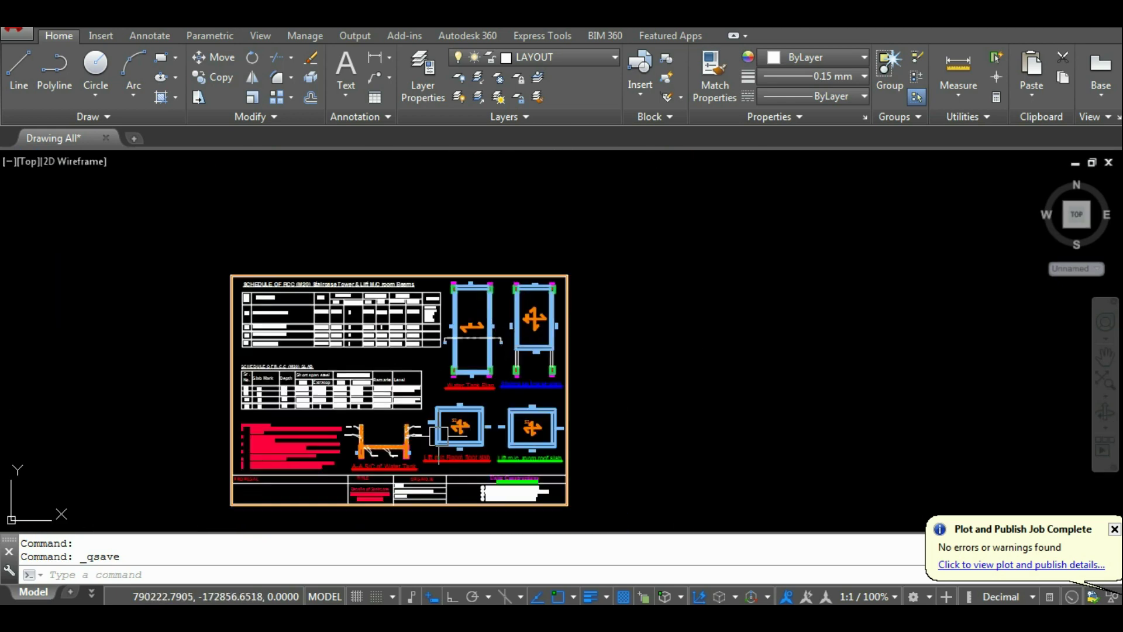
pyautogui.scroll(6, 434, 468)
pyautogui.scroll(-2, 555, 310)
pyautogui.scroll(2, 585, 300)
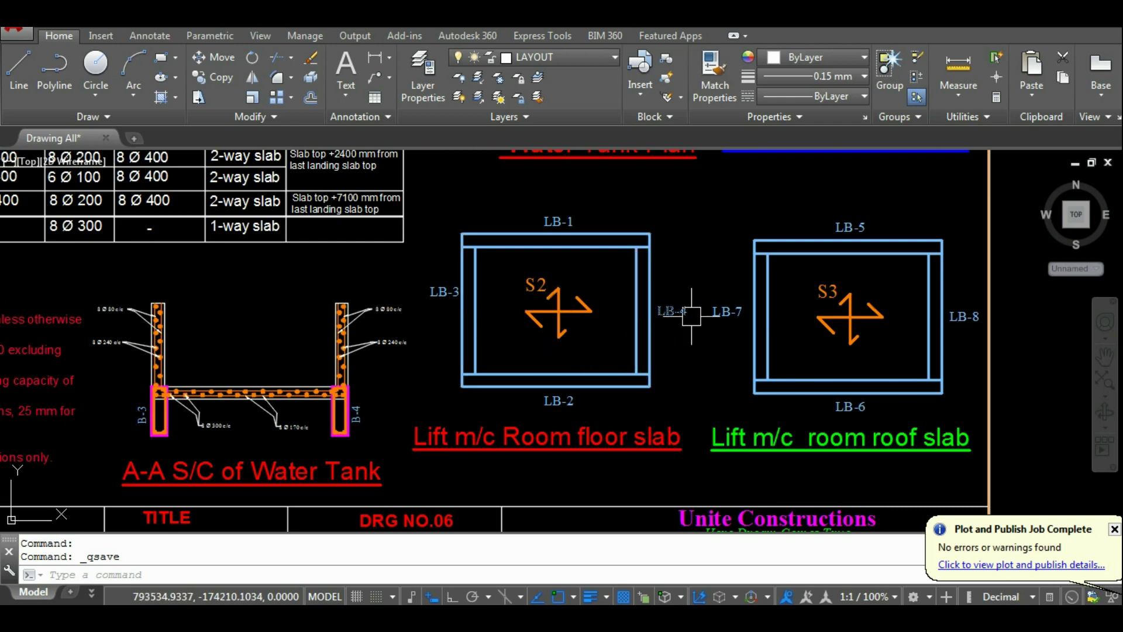
# Back in the Excel sheet, check HB-1's length of 4.77.
pyautogui.hotkey('alt', 'Tab')
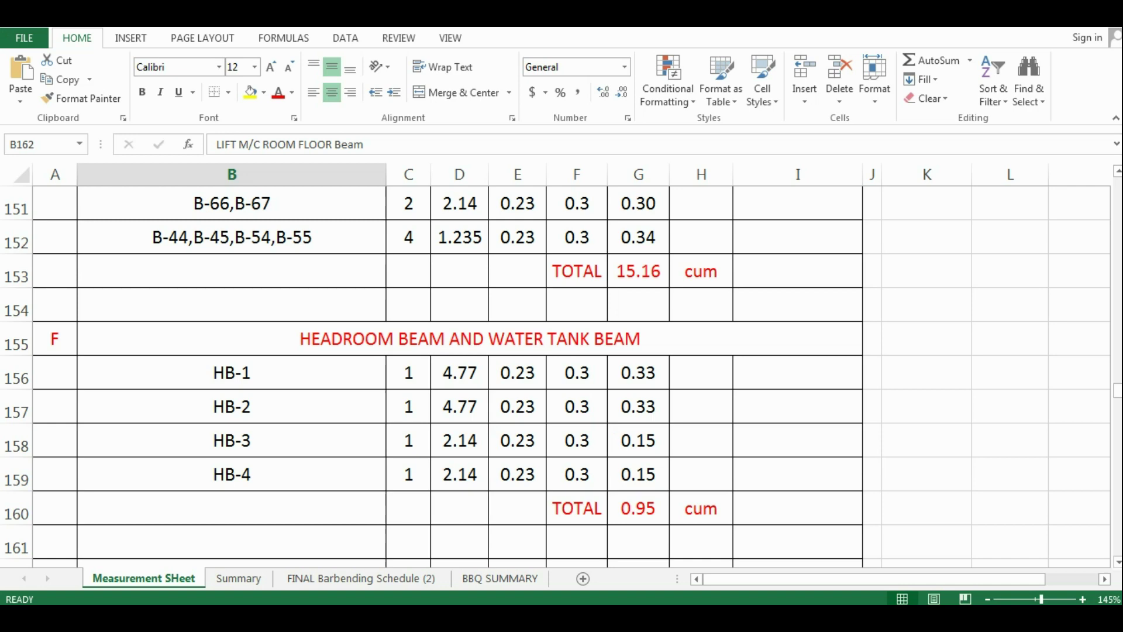
pyautogui.click(350, 374)
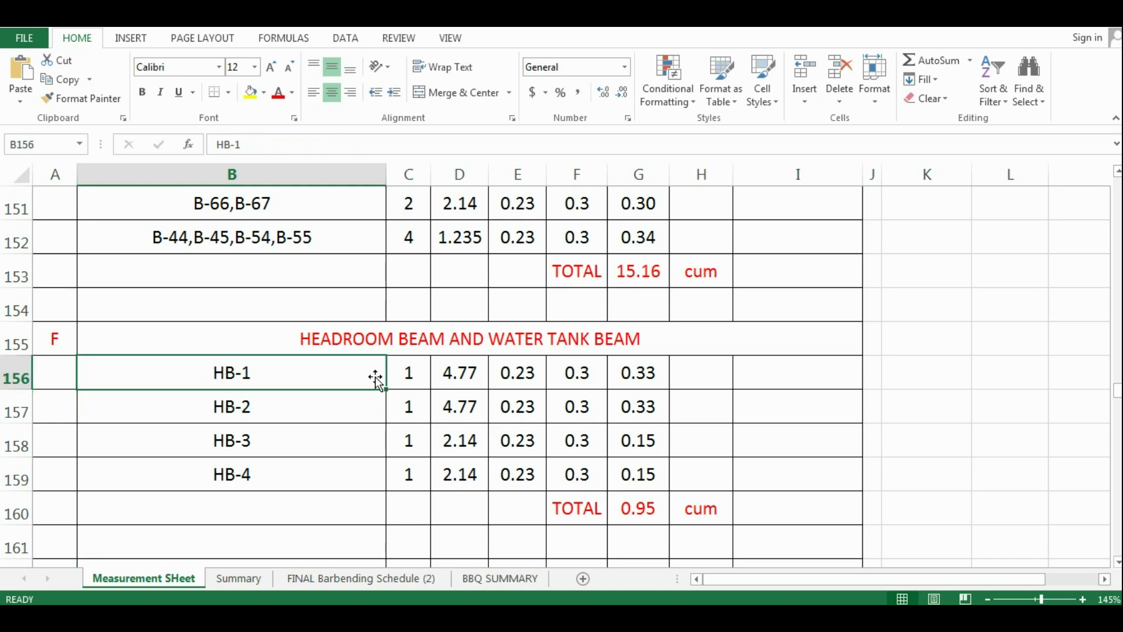
pyautogui.click(459, 382)
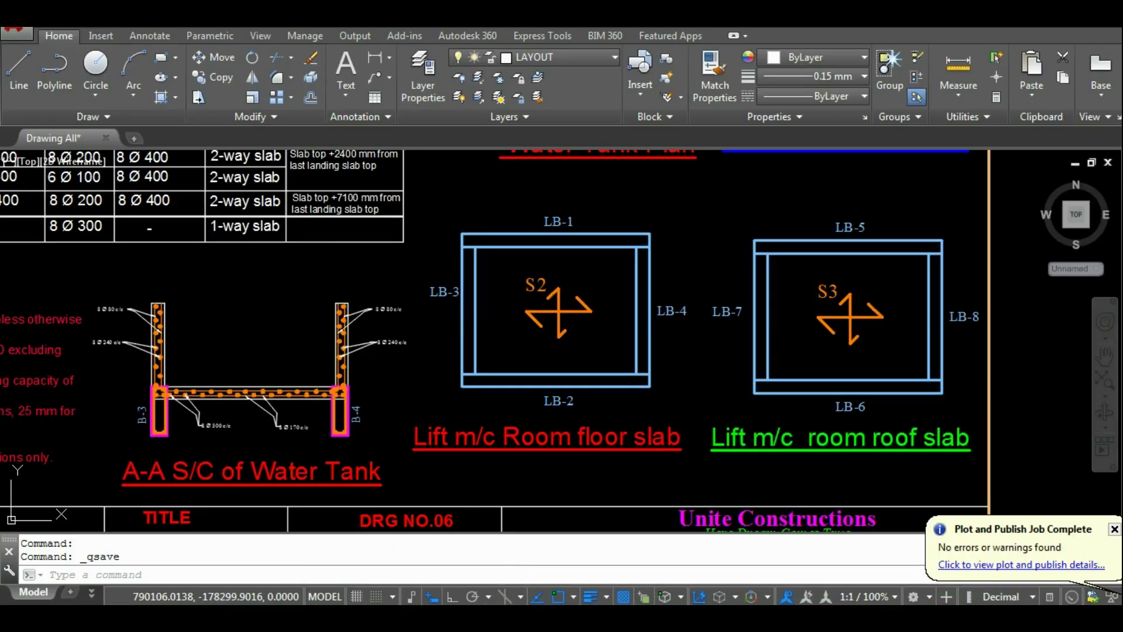
# Zoom the RCC beam schedule to read the 230X300 HB and LB sizes, then return to Excel.
pyautogui.scroll(-3, 313, 279)
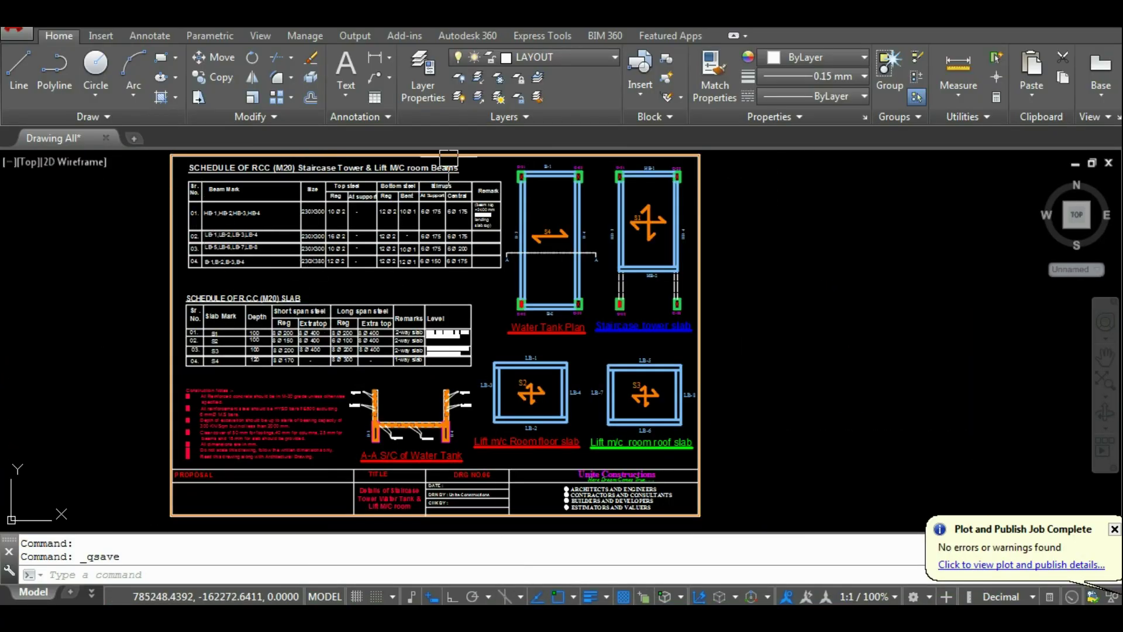
pyautogui.scroll(5, 289, 234)
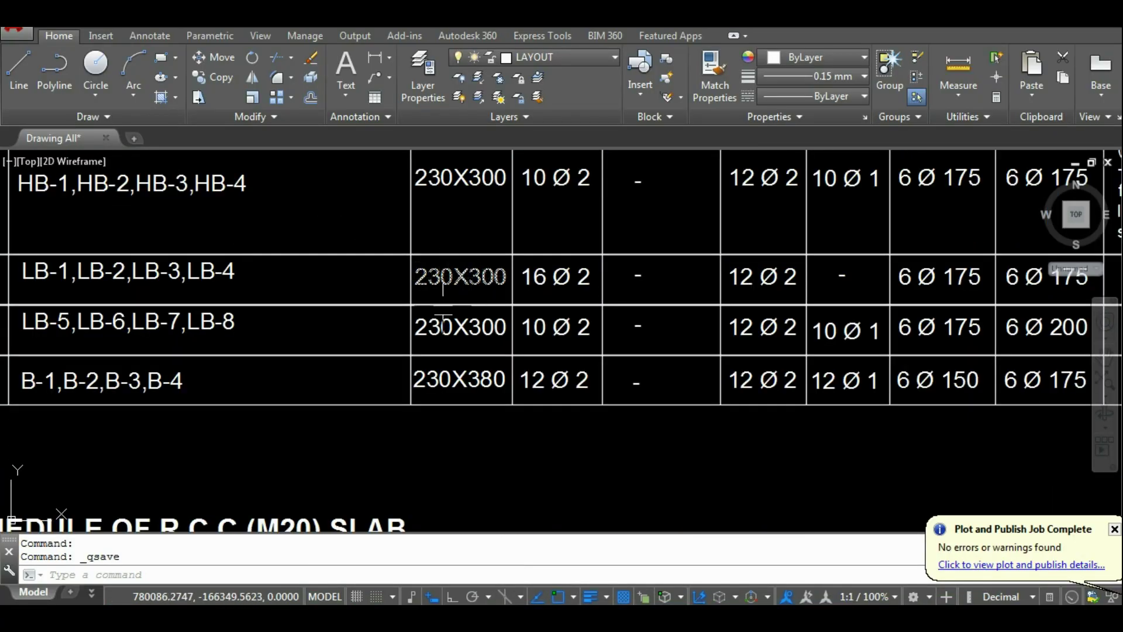
pyautogui.scroll(-2, 448, 260)
pyautogui.scroll(2, 438, 249)
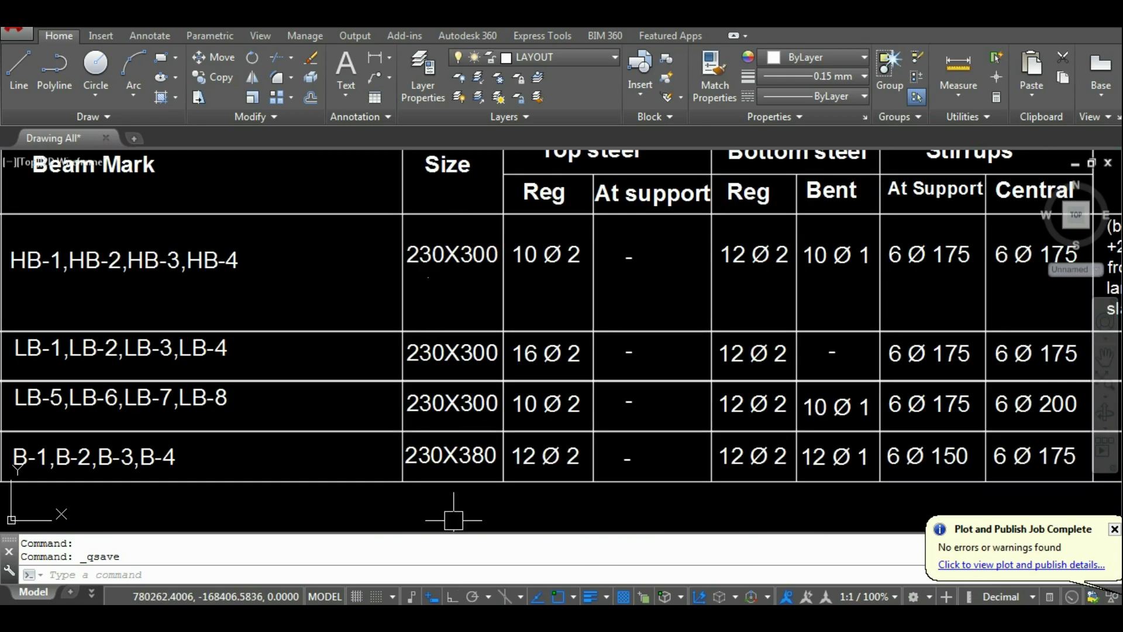
pyautogui.hotkey('alt', 'Tab')
# Compare HB-1's and HB-2's count, length, width 0.23 and depth 0.3 cells.
pyautogui.click(414, 375)
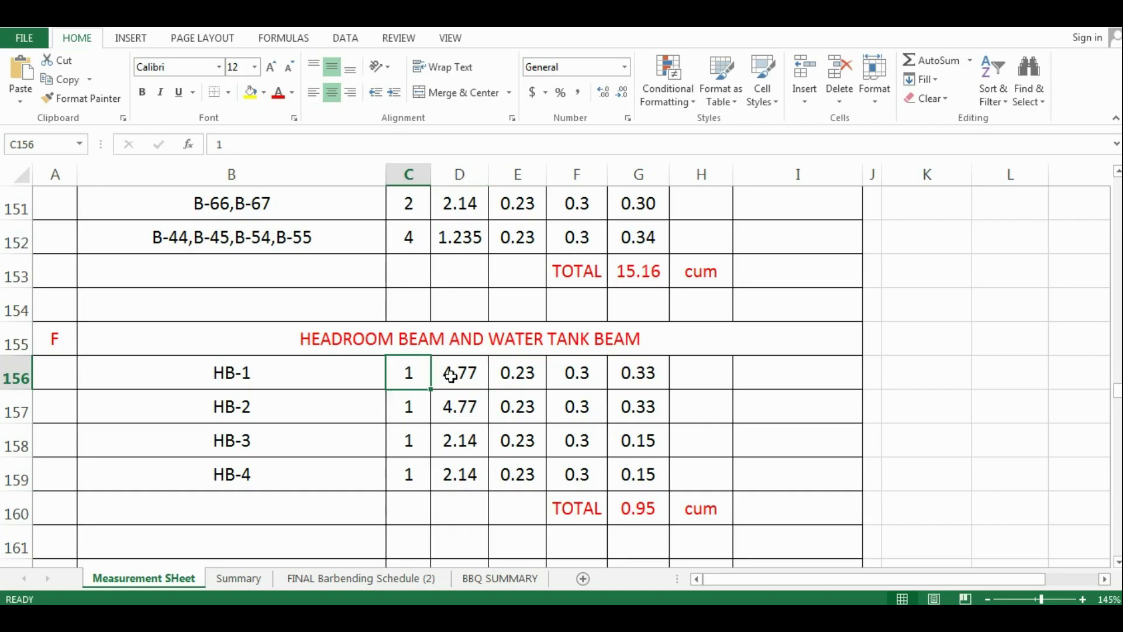
pyautogui.click(513, 377)
pyautogui.click(578, 375)
pyautogui.click(412, 417)
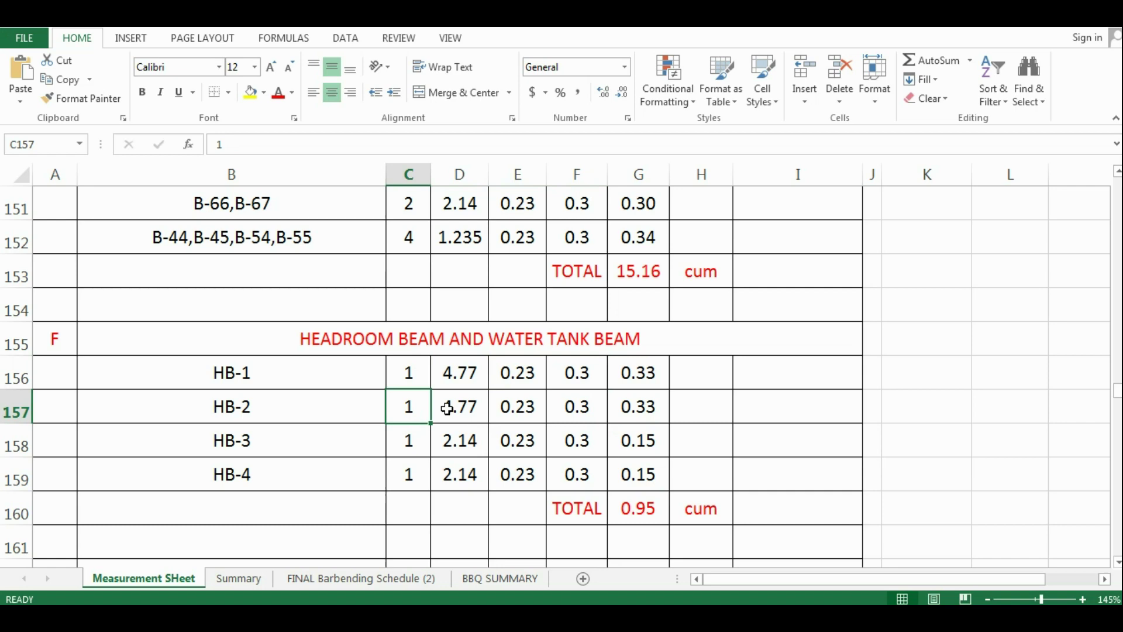
pyautogui.click(459, 406)
pyautogui.click(502, 411)
pyautogui.click(586, 405)
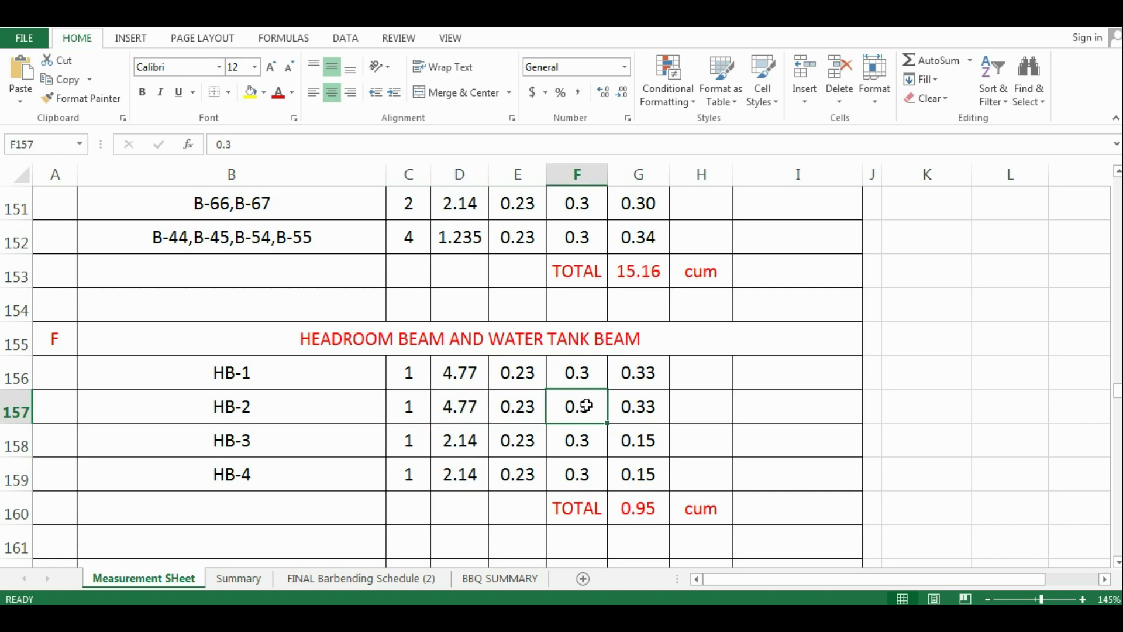
# Copy HB-1's values (1, 4.77, 0.23, 0.3) from C156:F156 into the HB-2 row.
pyautogui.moveTo(395, 369); pyautogui.dragTo(577, 376)
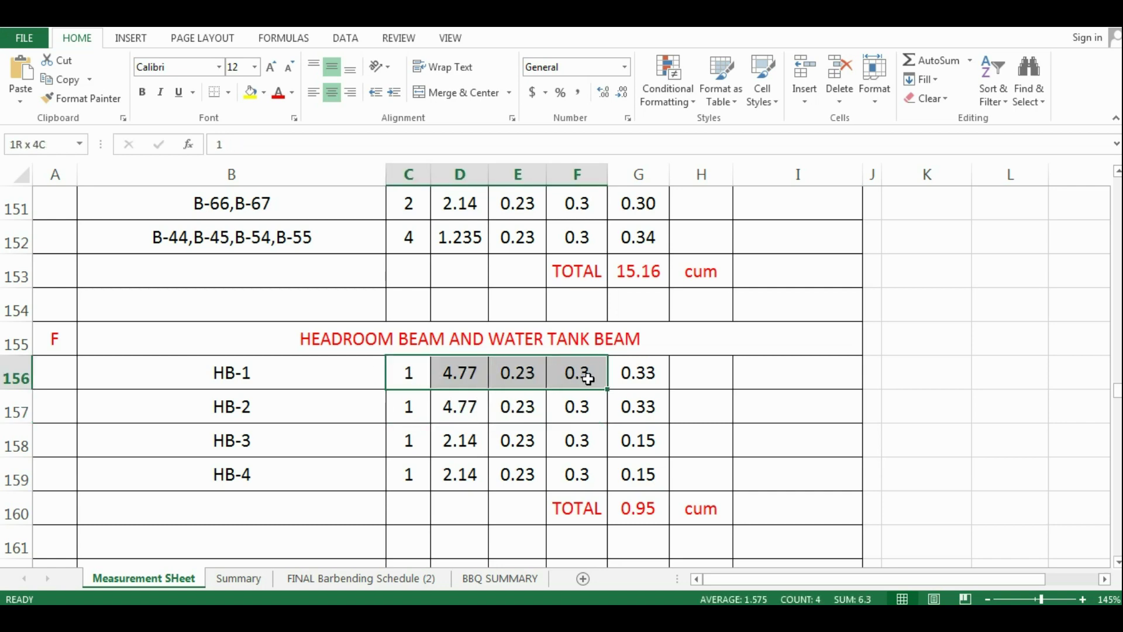
pyautogui.hotkey('ctrl', 'c')
pyautogui.click(408, 416)
pyautogui.hotkey('ctrl', 'v')
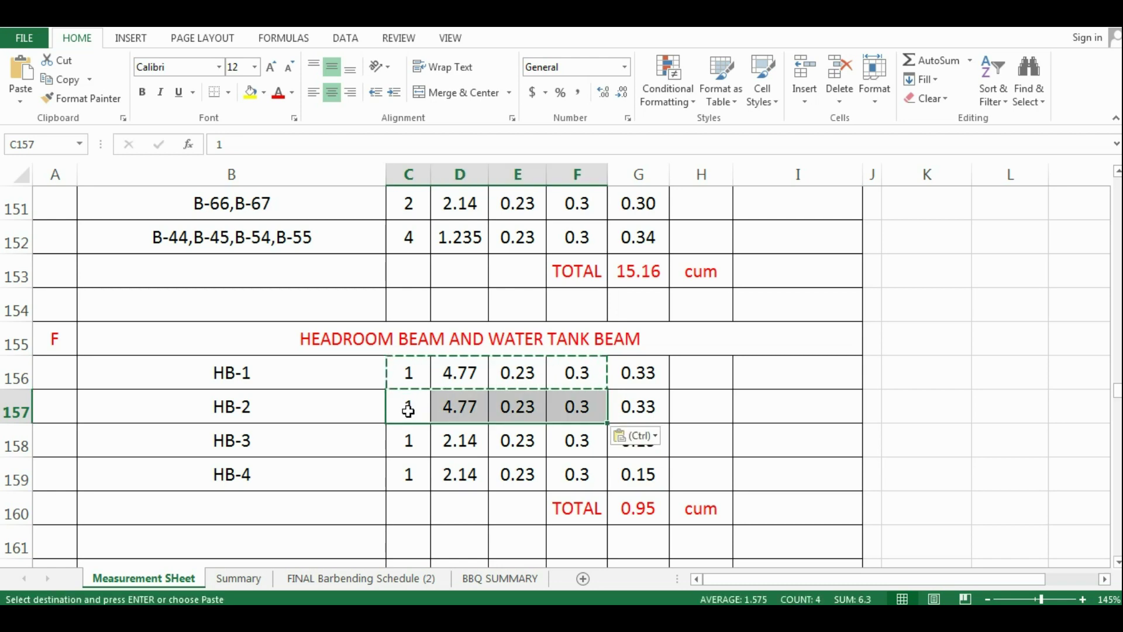
pyautogui.press('Escape')
# Verify HB-3 and HB-4 both have length 2.14, width 0.23 and depth 0.3.
pyautogui.click(283, 441)
pyautogui.click(346, 467)
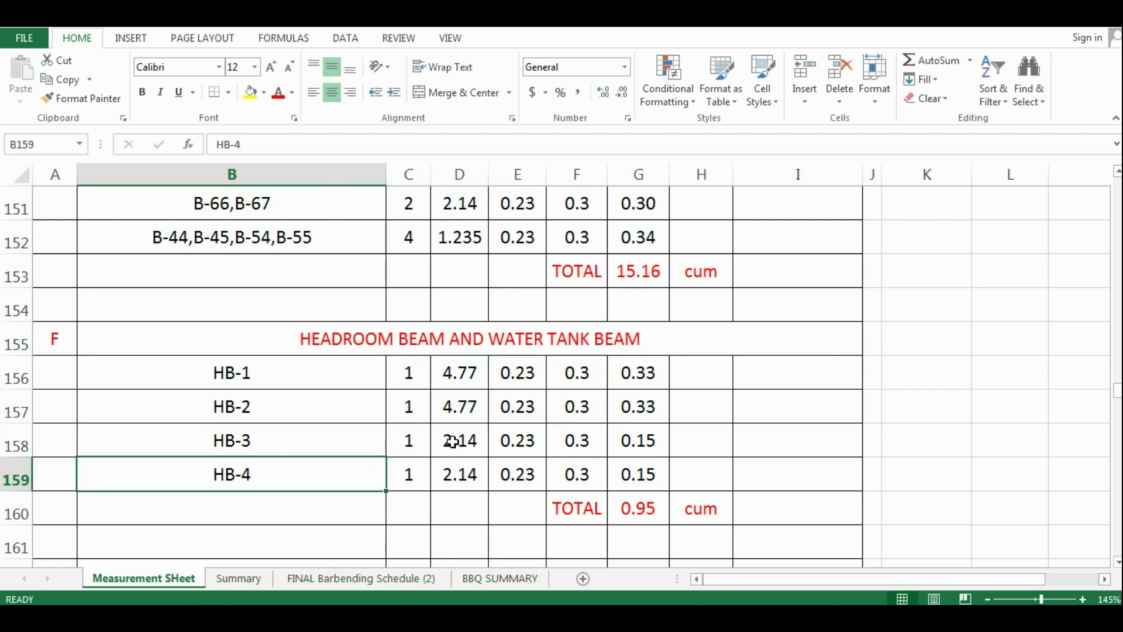
pyautogui.click(450, 440)
pyautogui.click(456, 477)
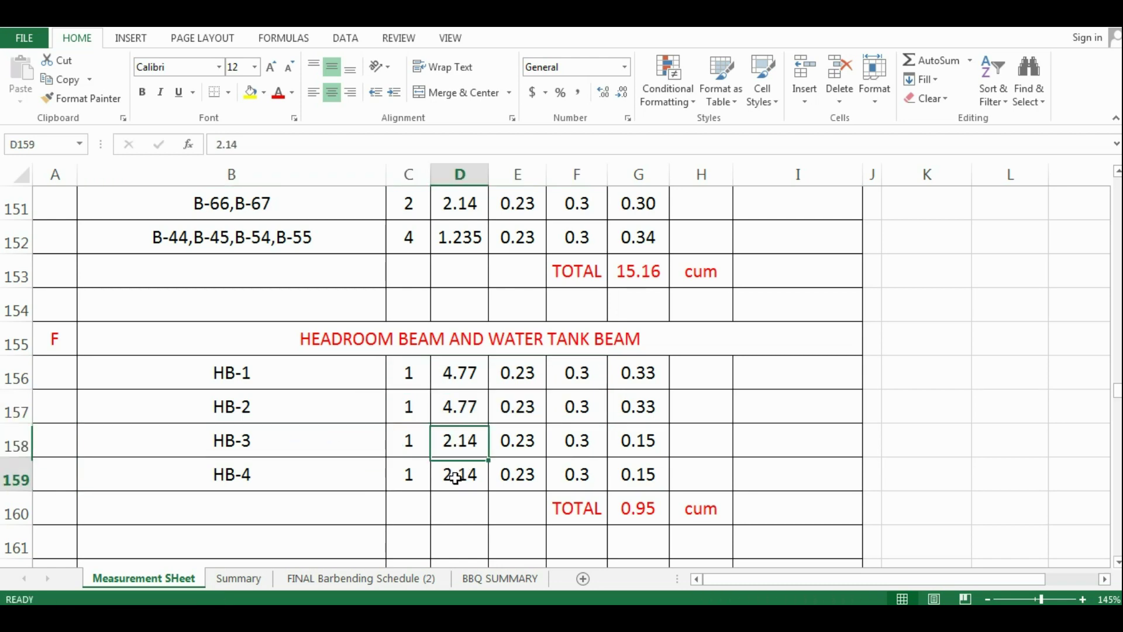
pyautogui.click(514, 442)
pyautogui.click(522, 479)
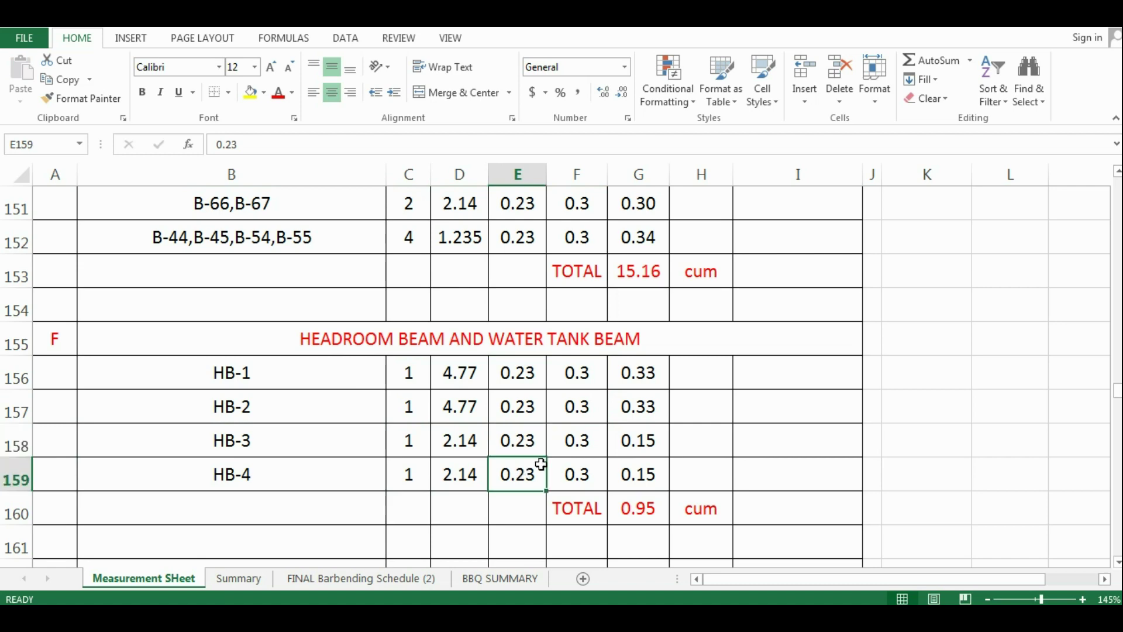
pyautogui.click(580, 436)
pyautogui.click(583, 474)
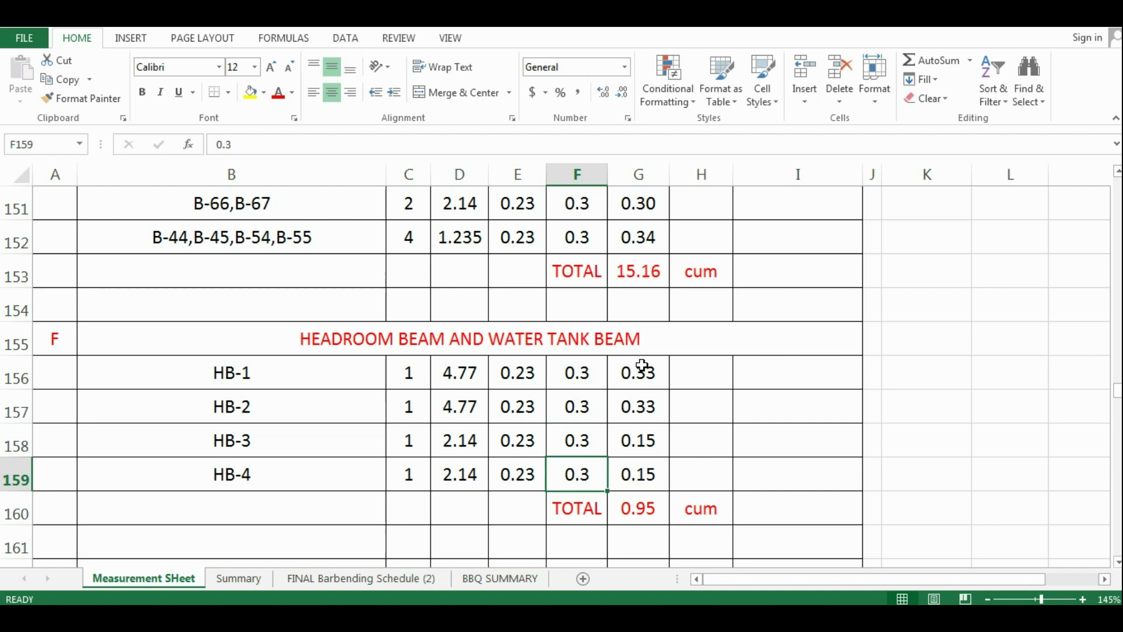
# Clear G156:G159 and enter =C156*D156*E156*F156 as HB-1's volume in G156.
pyautogui.moveTo(645, 366); pyautogui.dragTo(649, 467)
pyautogui.press('Delete')
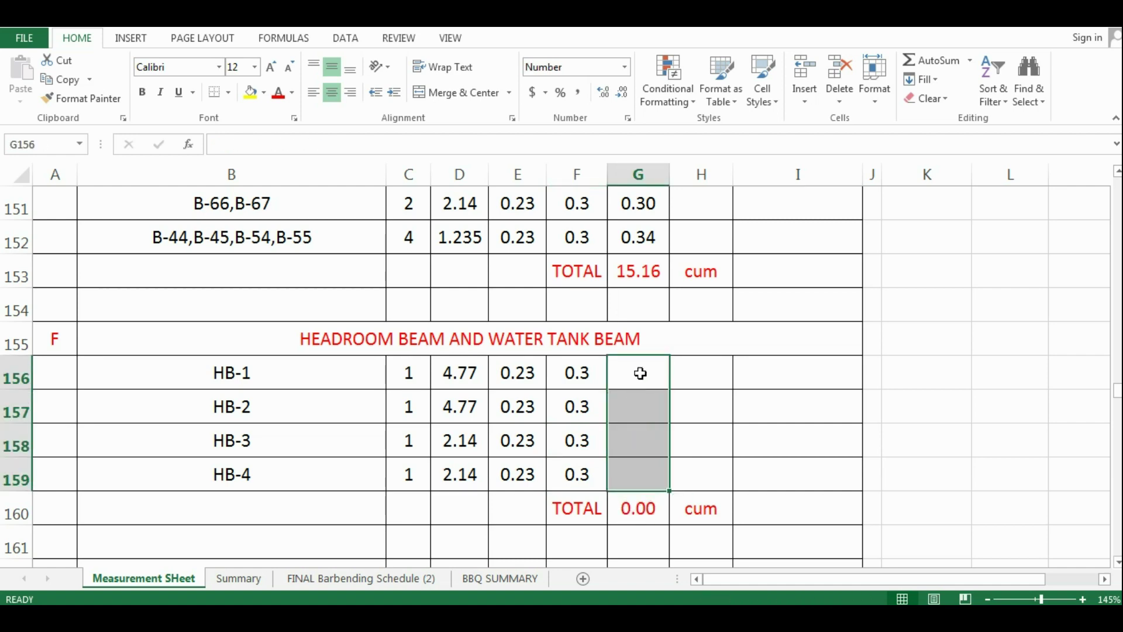
pyautogui.click(641, 374)
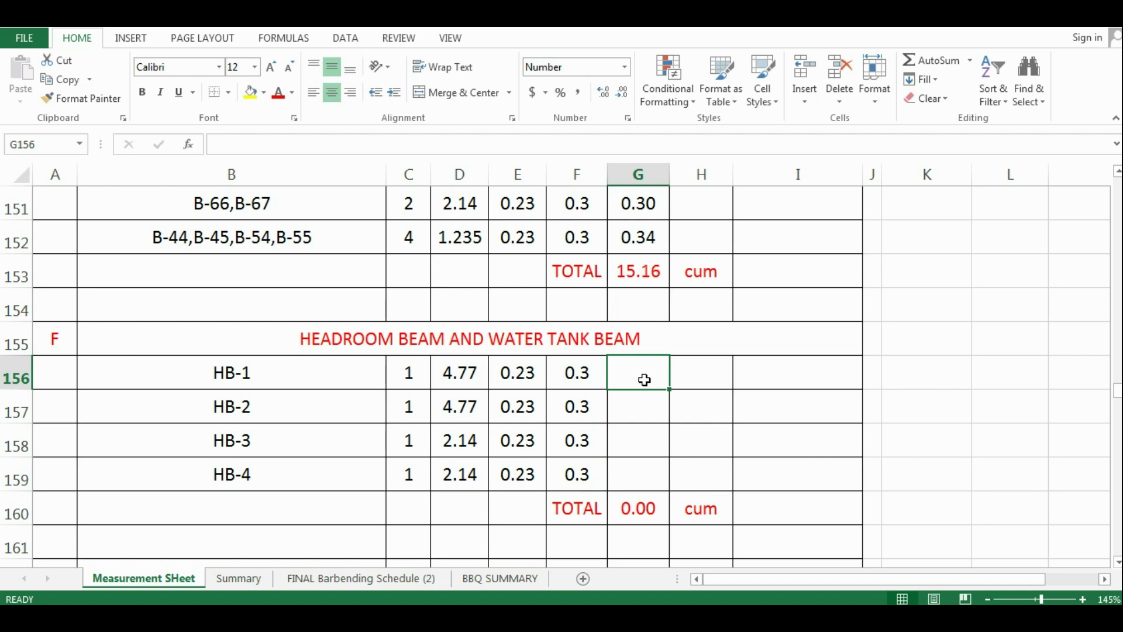
pyautogui.write('=')
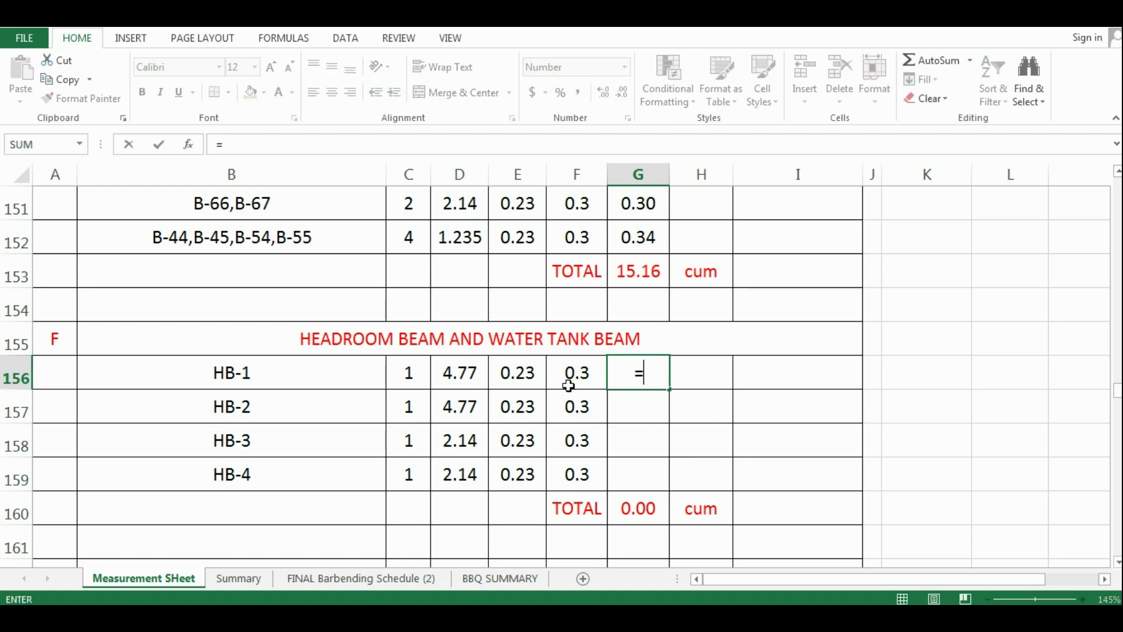
pyautogui.click(396, 368)
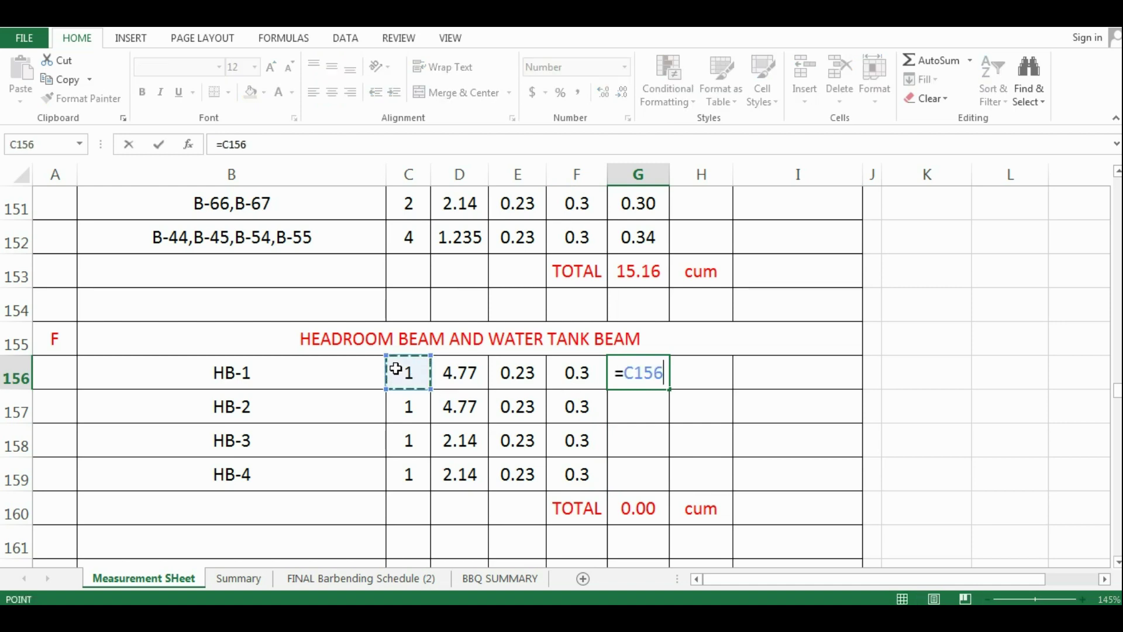
pyautogui.write('*')
pyautogui.click(460, 373)
pyautogui.write('*')
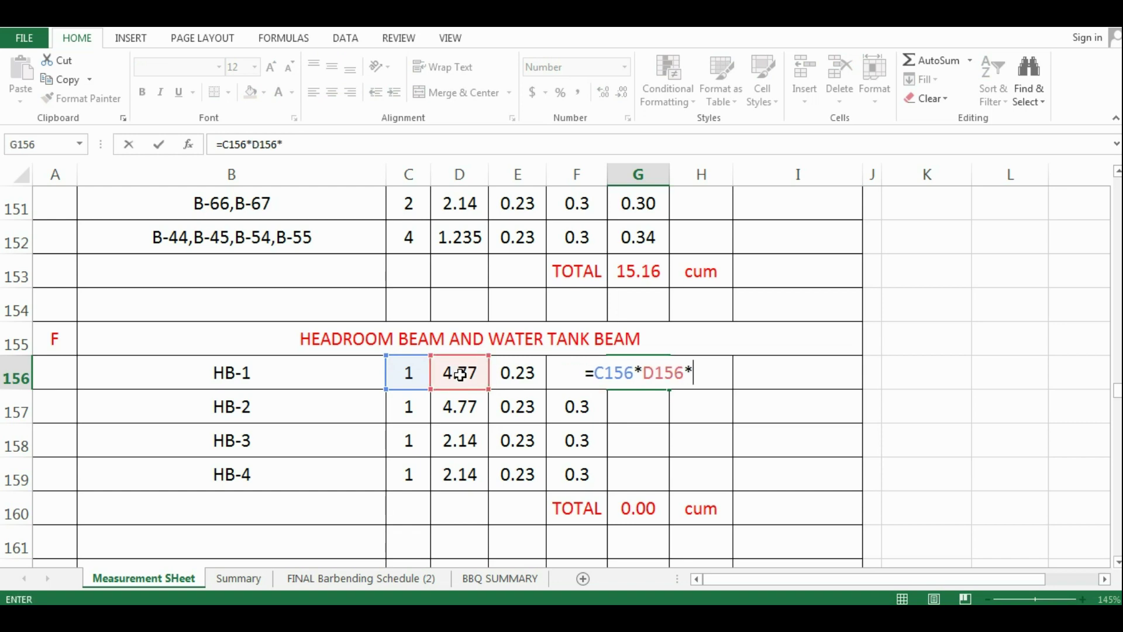
pyautogui.click(513, 375)
pyautogui.write('*')
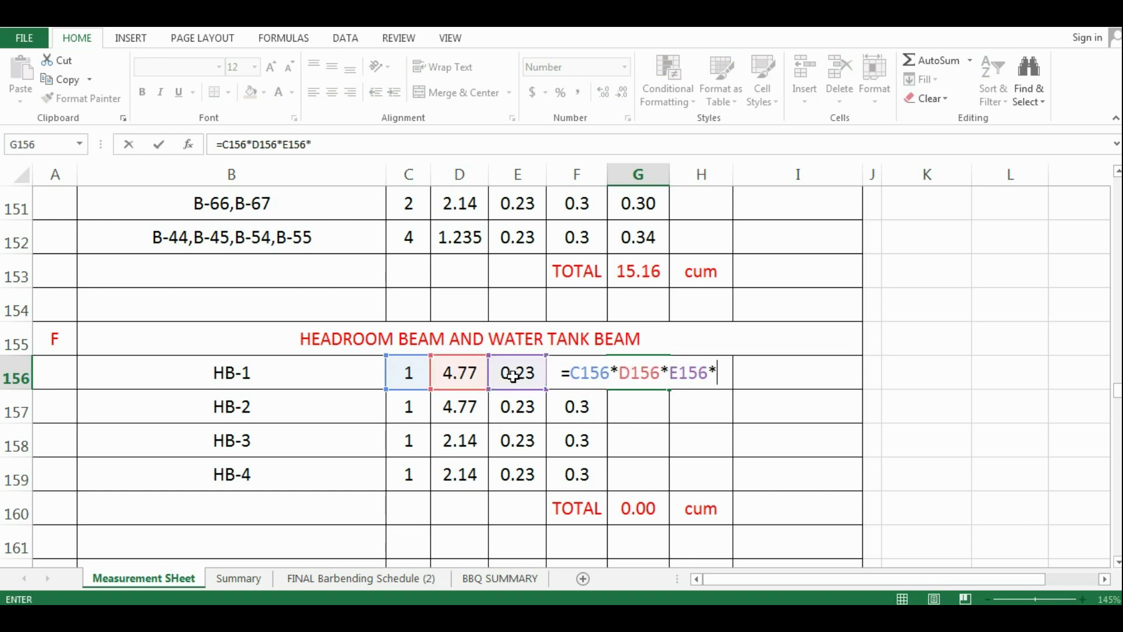
pyautogui.write('F')
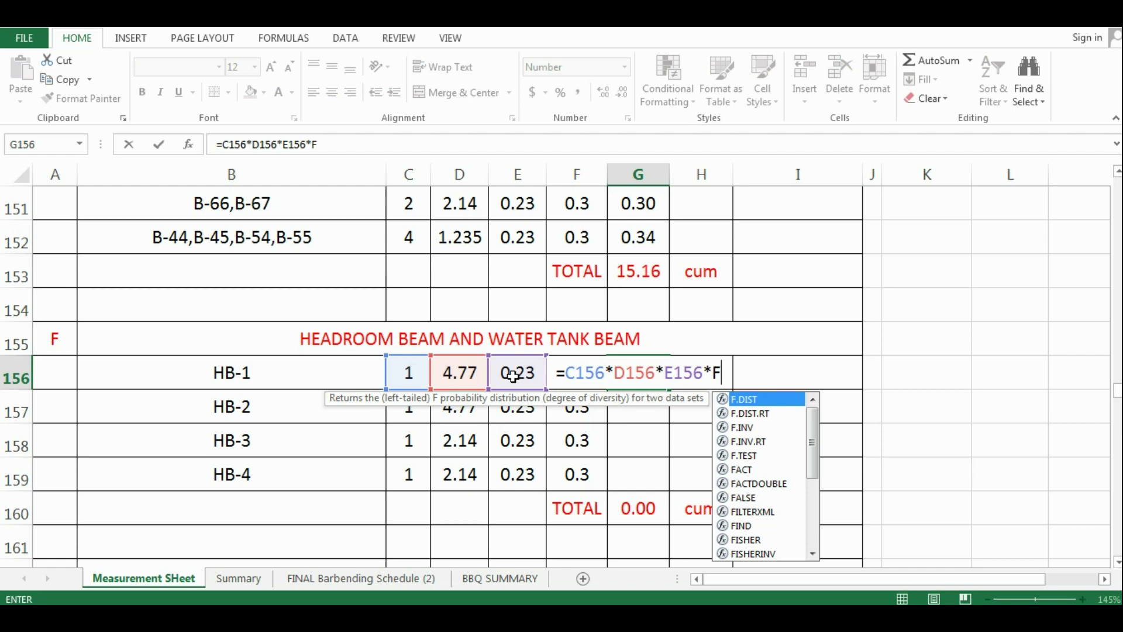
pyautogui.write('156')
pyautogui.press('Return')
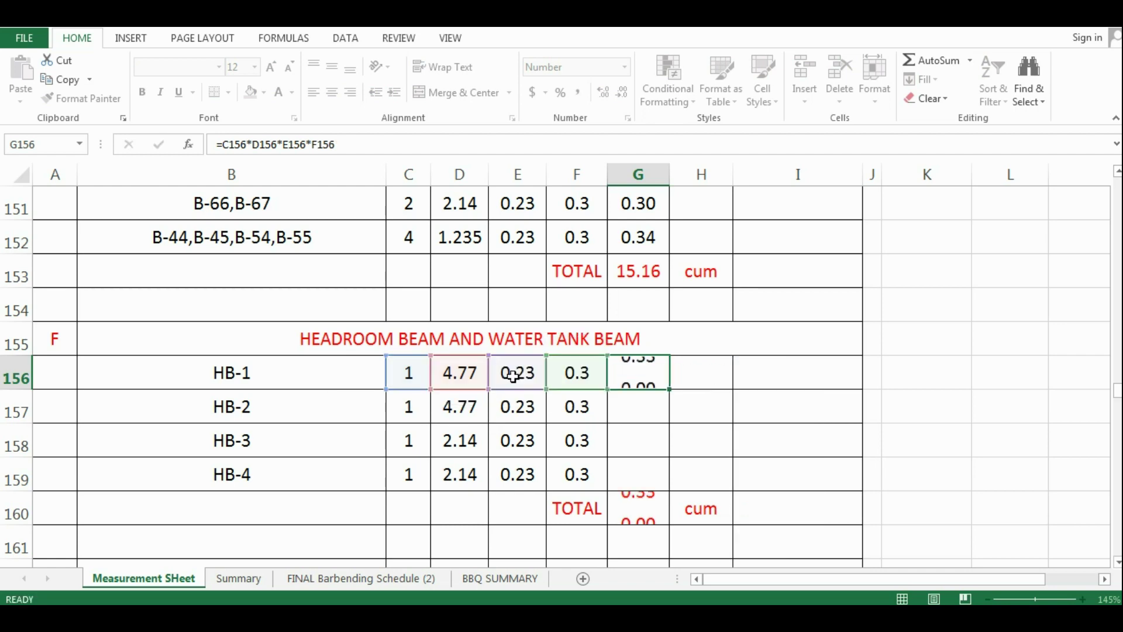
# Fill the volume formula down to G159, giving 0.33, 0.33, 0.15 and 0.15.
pyautogui.click(660, 375)
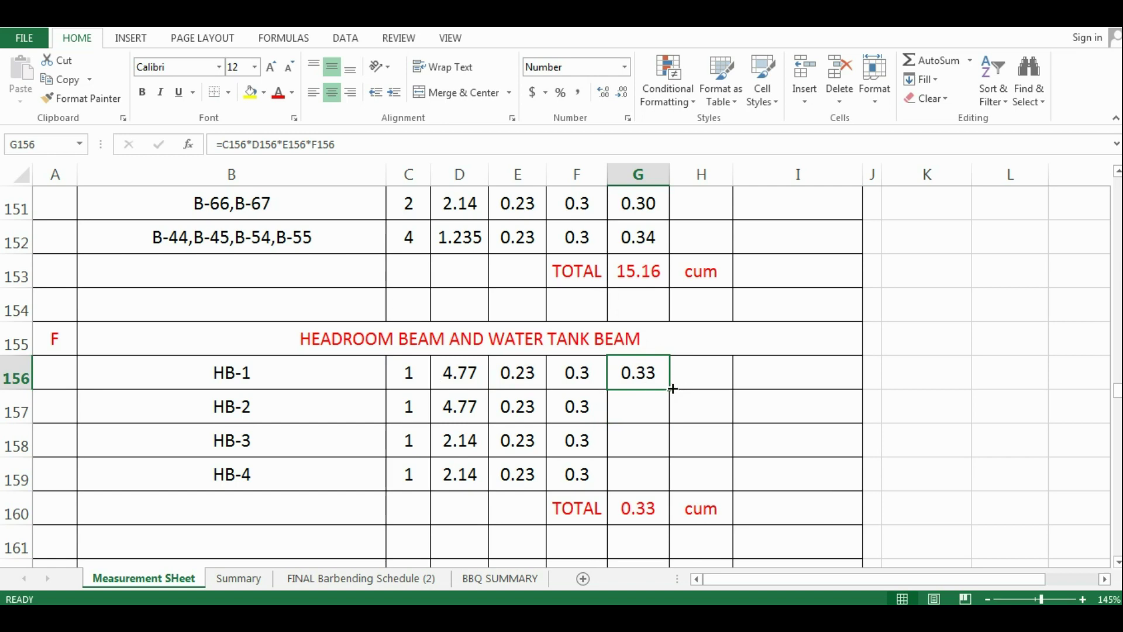
pyautogui.moveTo(669, 391); pyautogui.dragTo(667, 487)
pyautogui.press('Down')
pyautogui.press('Down')
pyautogui.press('Down')
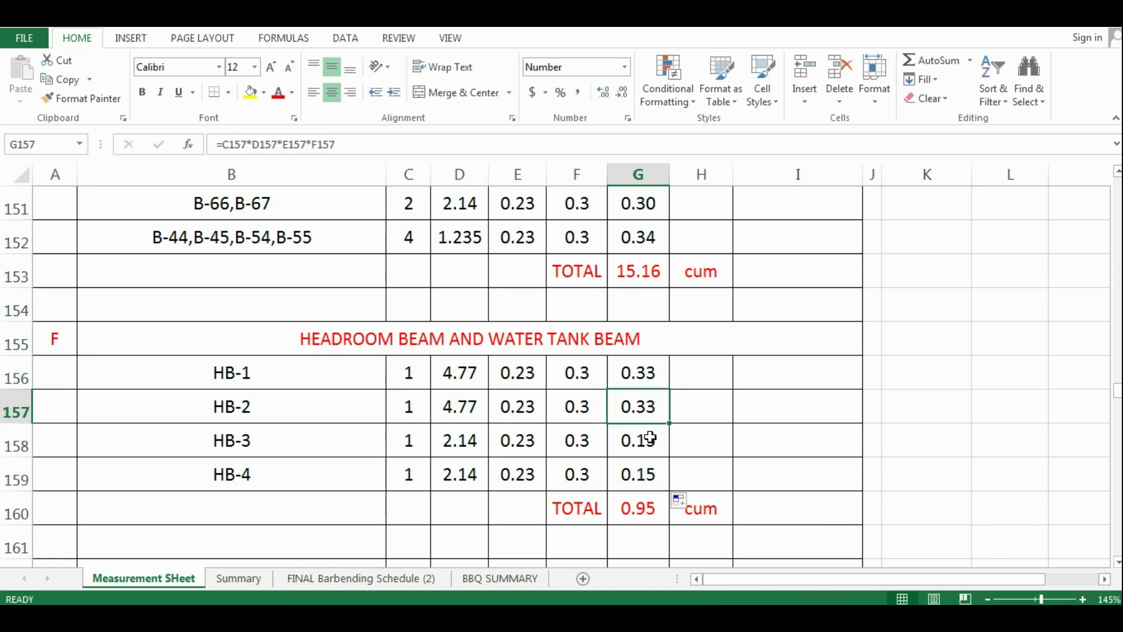
pyautogui.scroll(-2, 560, 349)
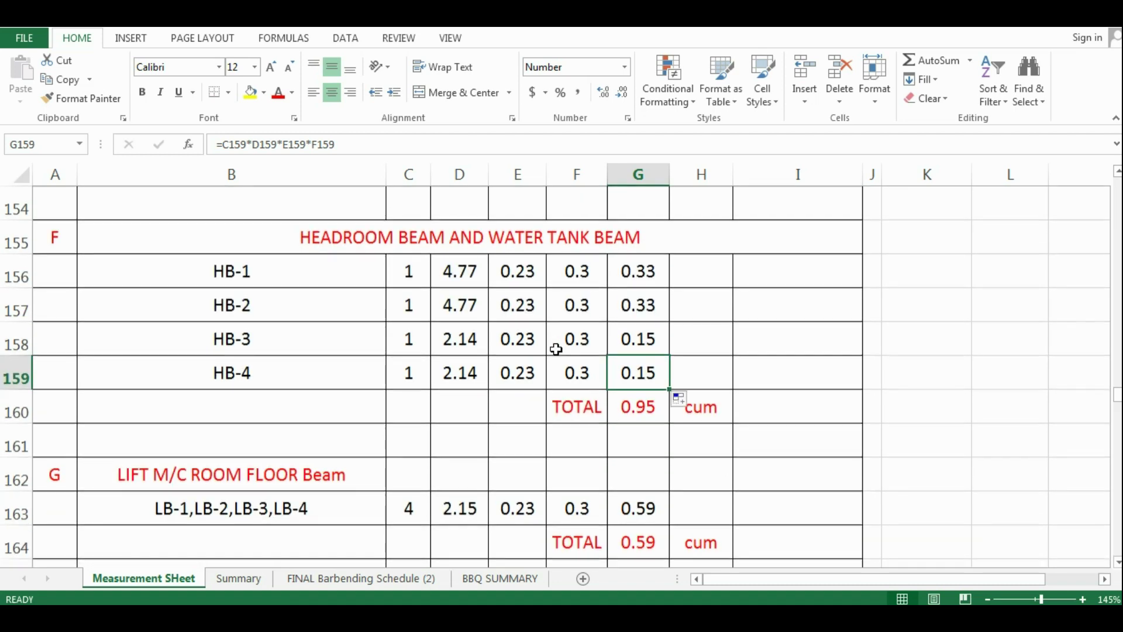
# Review the Lift M/C Room Floor heading and LB-1 to LB-4's length 2.15, width and depth.
pyautogui.click(268, 379)
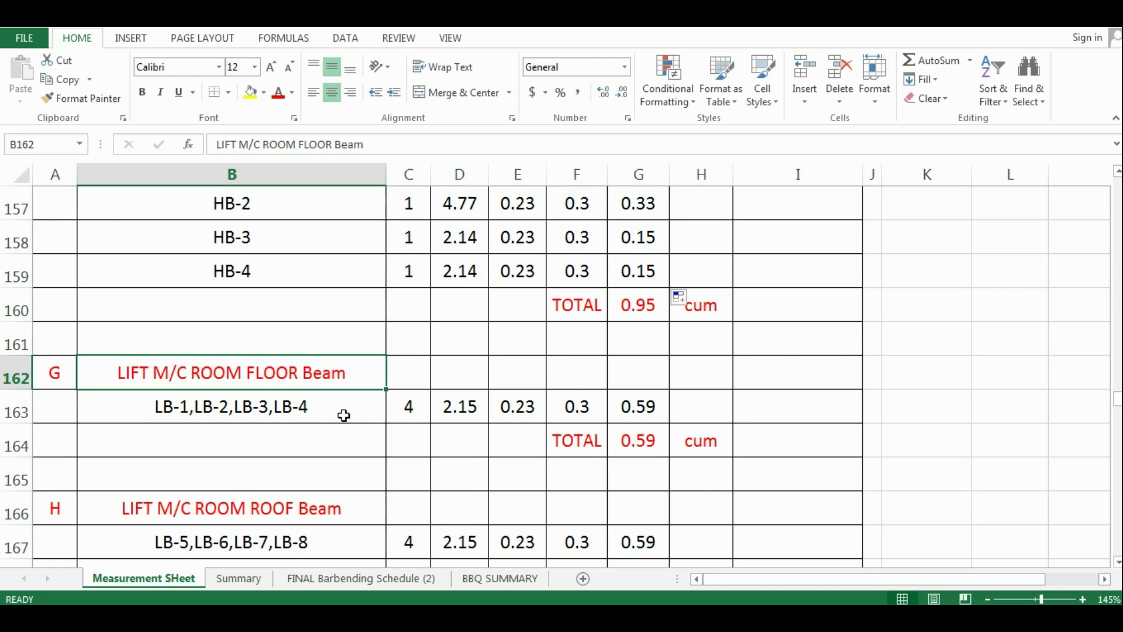
pyautogui.scroll(-1, 344, 414)
pyautogui.doubleClick(283, 273)
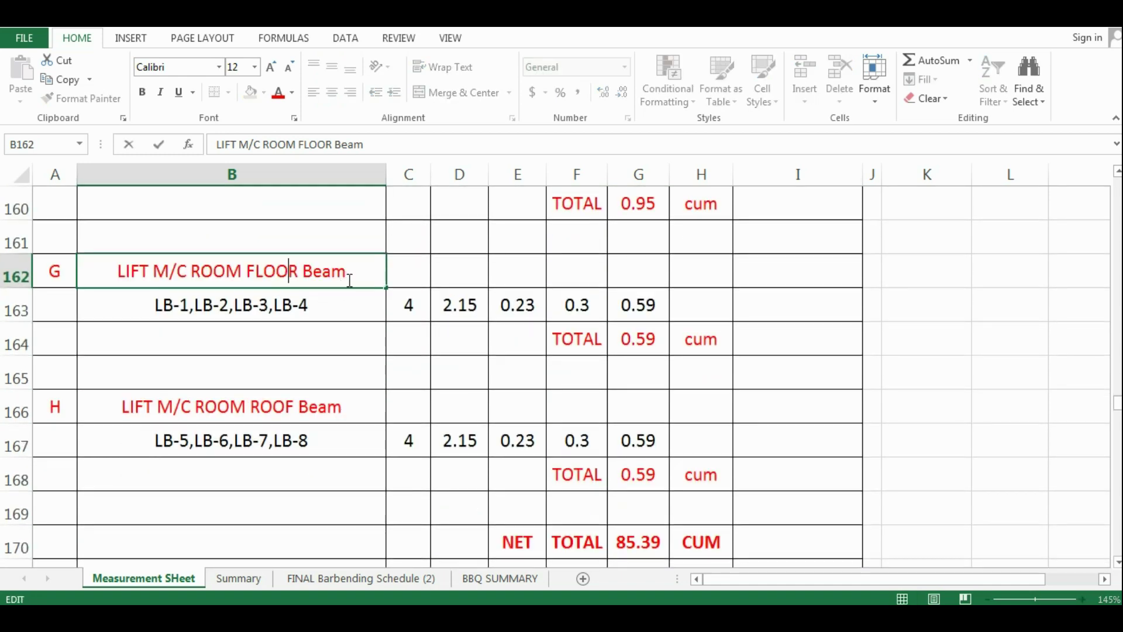
pyautogui.moveTo(349, 276); pyautogui.dragTo(264, 271)
pyautogui.click(257, 305)
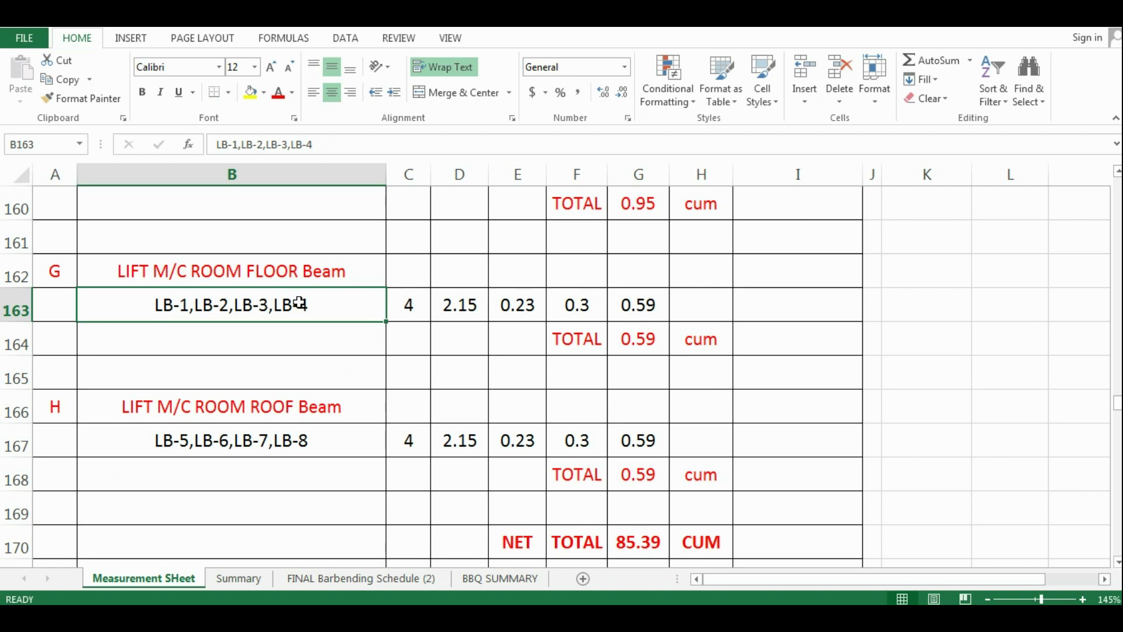
pyautogui.click(468, 307)
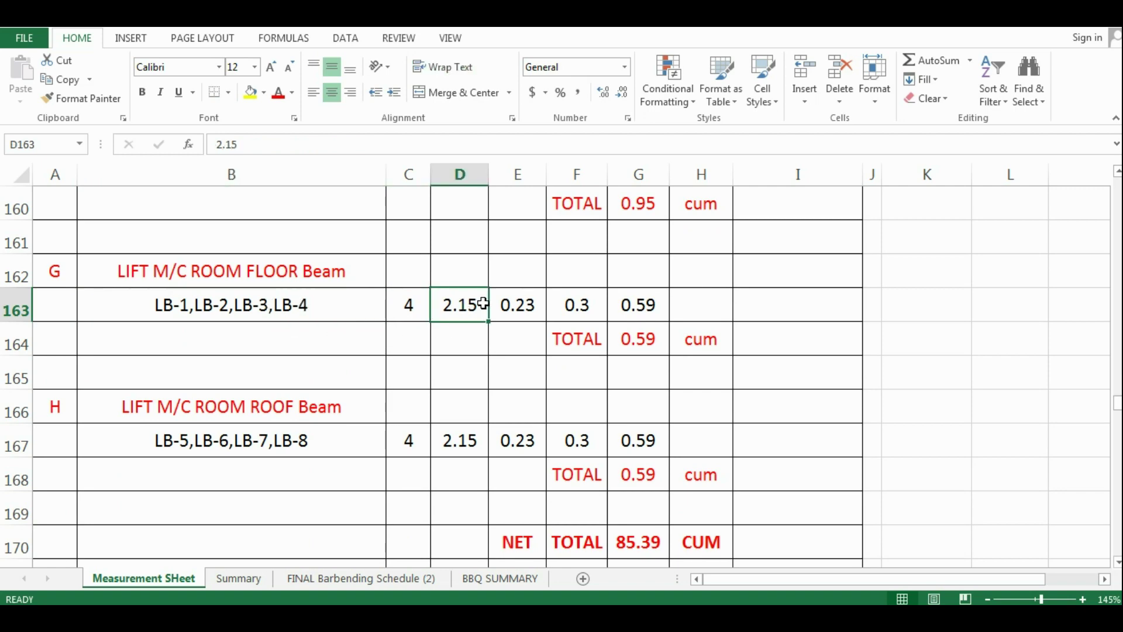
pyautogui.click(517, 310)
pyautogui.click(577, 303)
# In the AutoCAD schedule, select row 03's 230X300 size for LB-5 to LB-8, then return to Excel.
pyautogui.hotkey('alt', 'Tab')
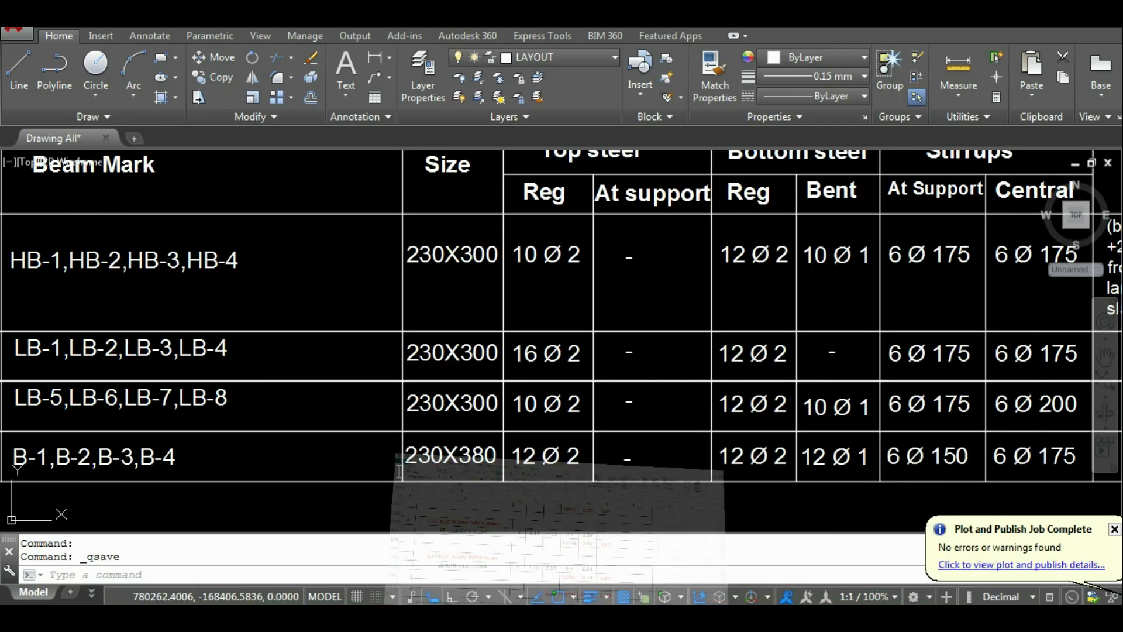
pyautogui.scroll(-2, 359, 371)
pyautogui.scroll(3, 476, 353)
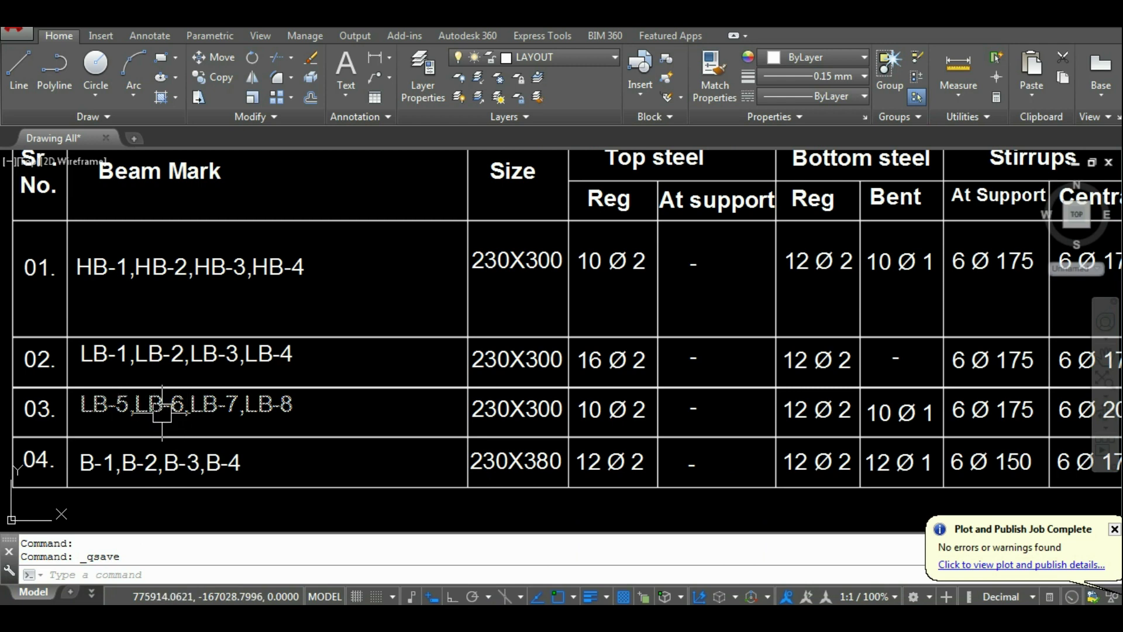
pyautogui.click(367, 419)
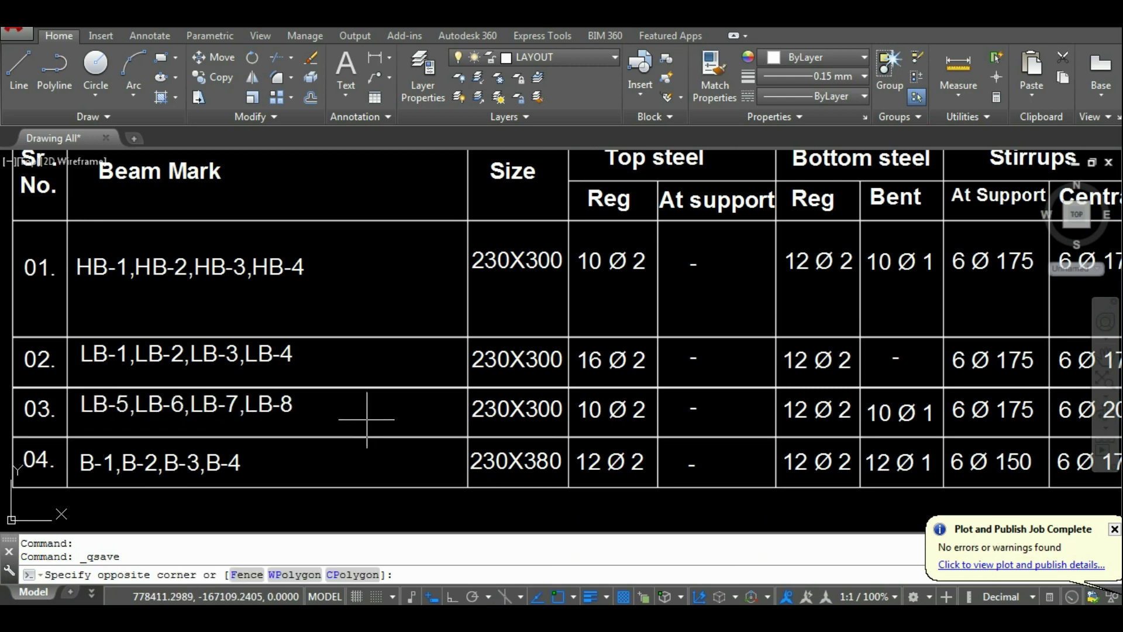
pyautogui.click(556, 401)
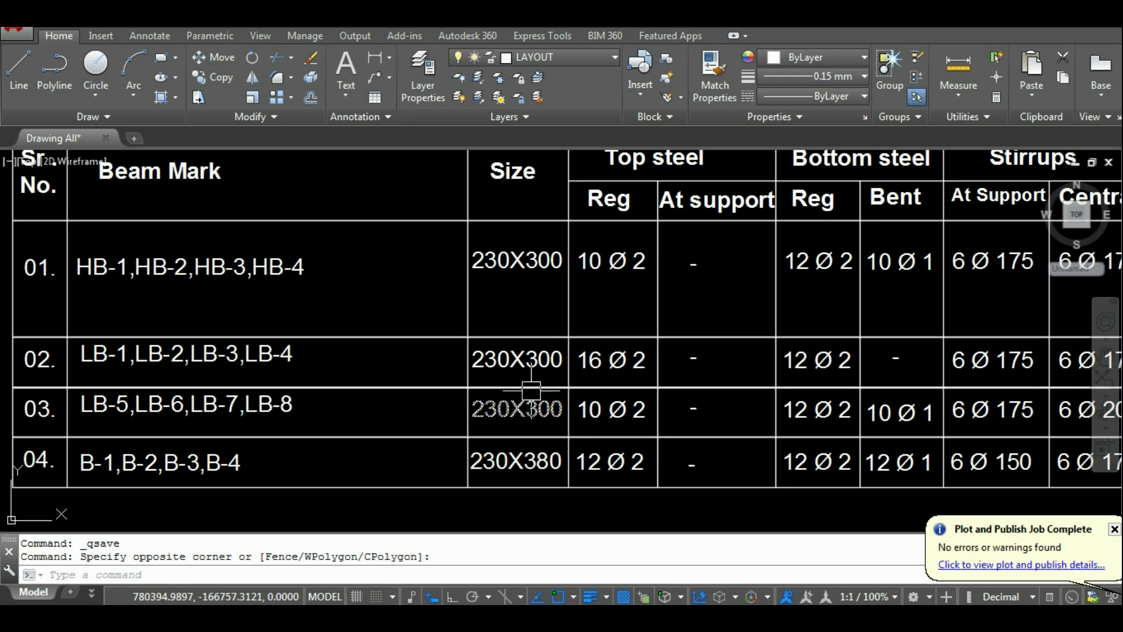
pyautogui.press('Escape')
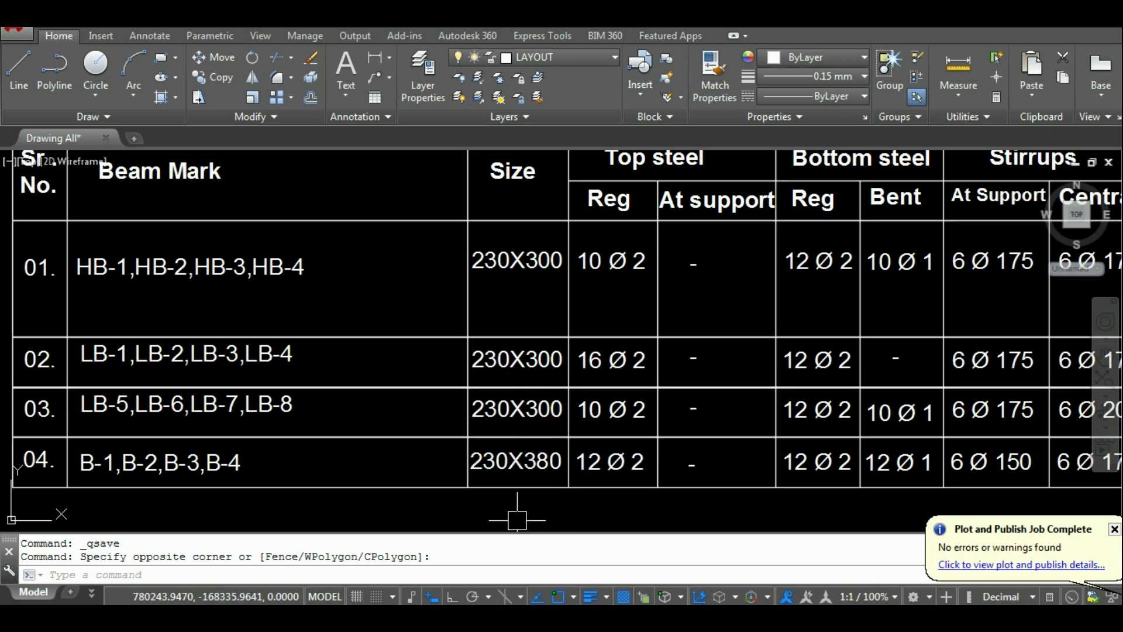
pyautogui.hotkey('alt', 'Tab')
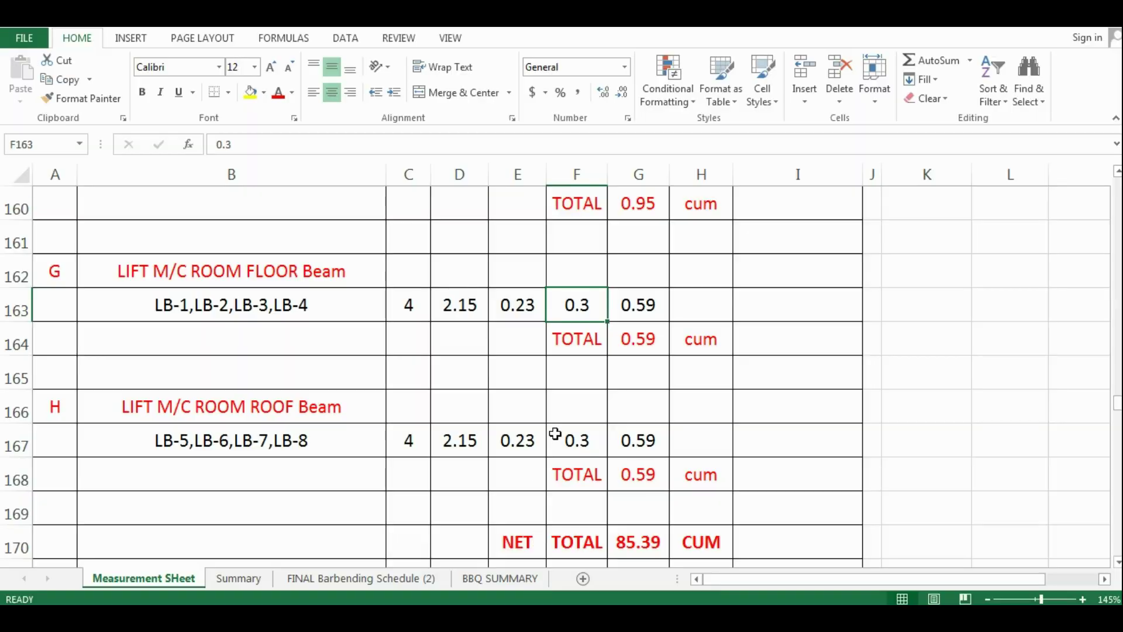
# Look over the LB-5 to LB-8 roof beam row and HB-4's volume formula in G159.
pyautogui.click(297, 433)
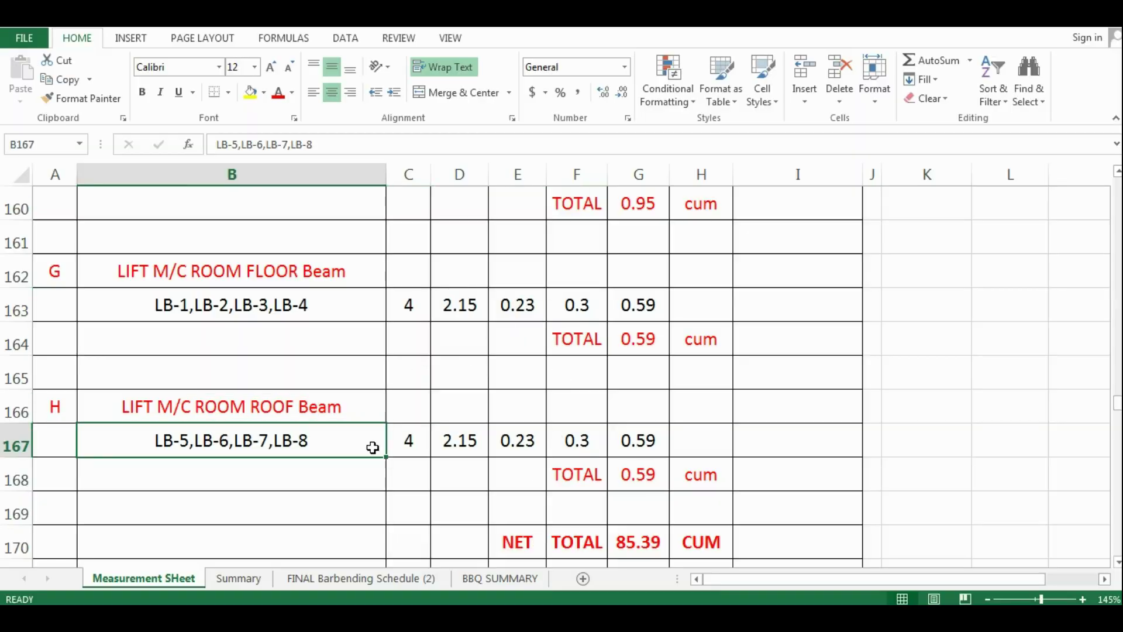
pyautogui.click(616, 440)
pyautogui.scroll(1, 626, 351)
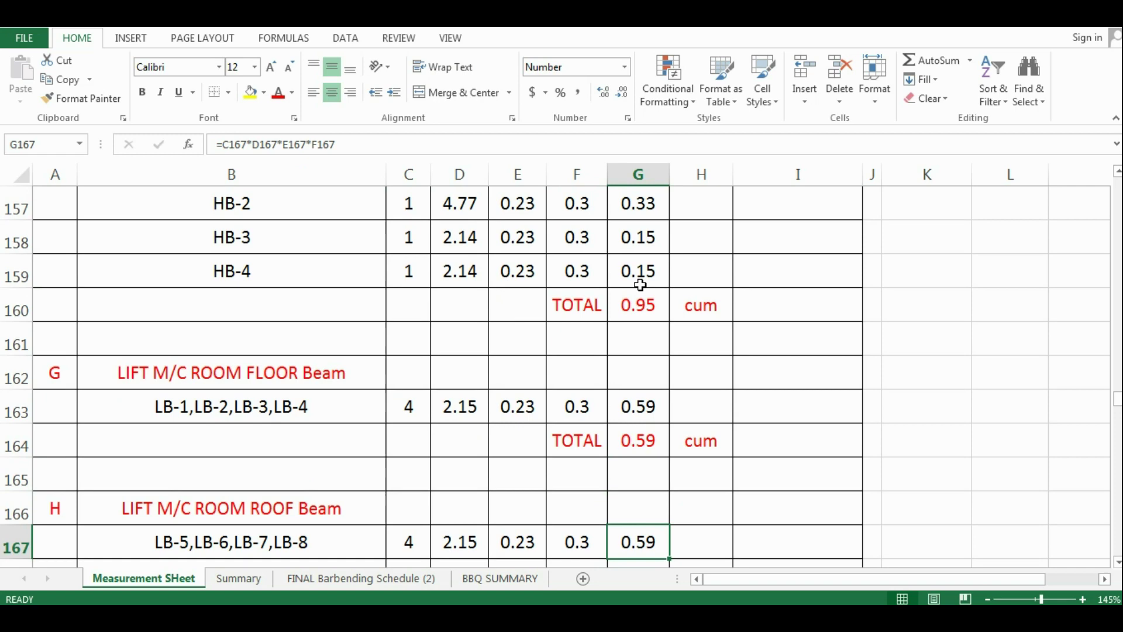
pyautogui.click(640, 283)
# Paste HB-4's volume formula into G163 and G167, giving 0.59 for each LB row.
pyautogui.hotkey('ctrl', 'c')
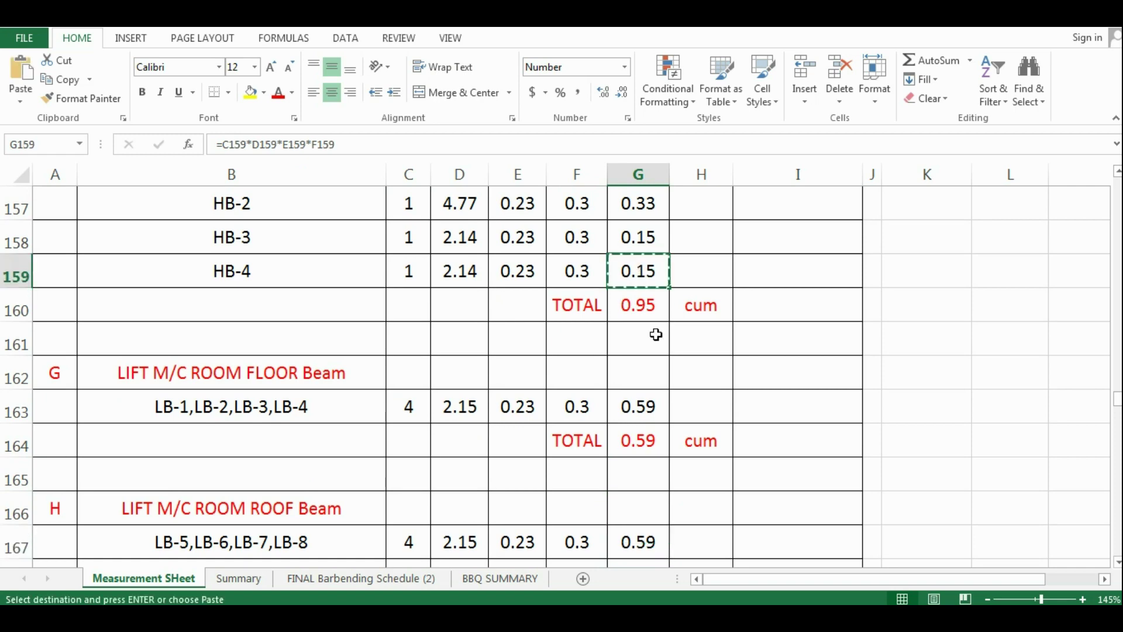
pyautogui.click(642, 395)
pyautogui.hotkey('ctrl', 'v')
pyautogui.scroll(-1, 640, 394)
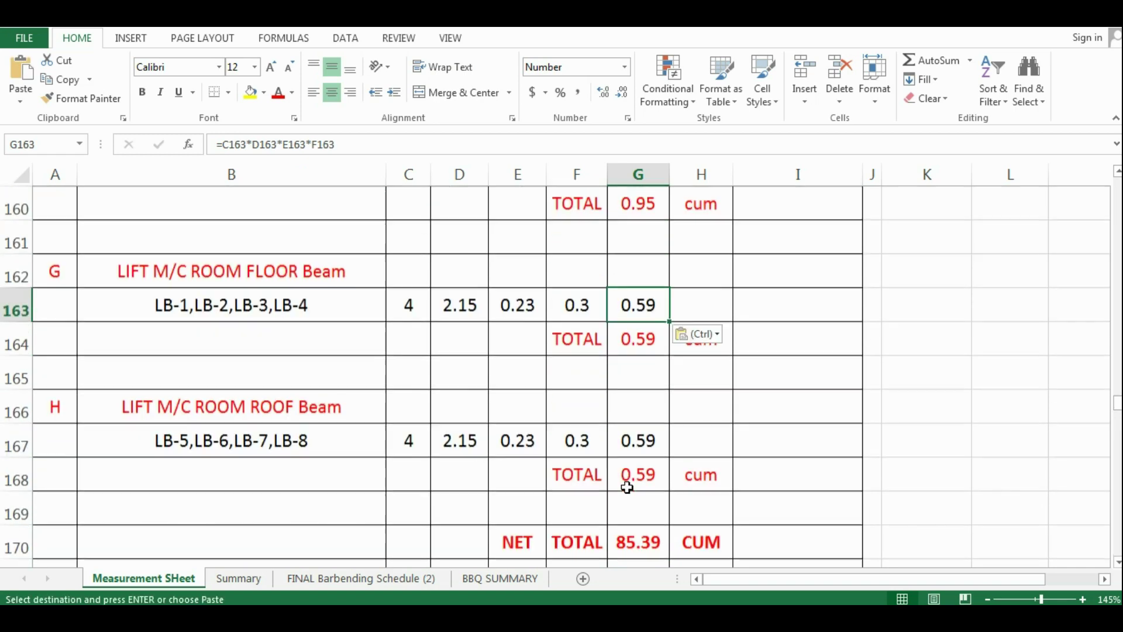
pyautogui.click(635, 433)
pyautogui.hotkey('ctrl', 'v')
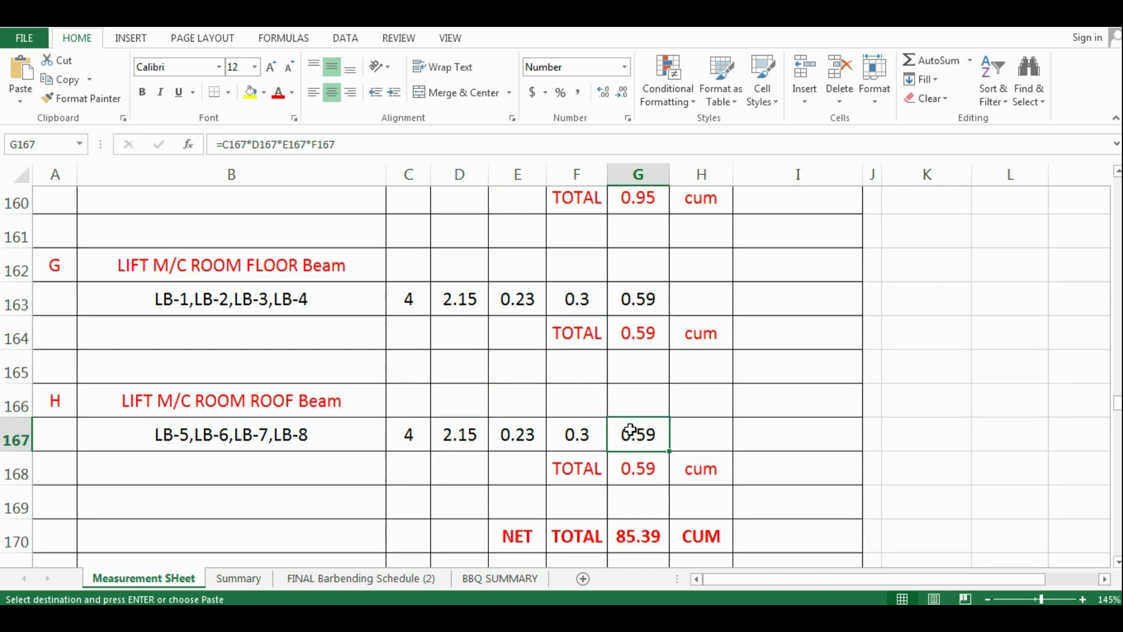
# Check the net total value in G170.
pyautogui.scroll(-1, 577, 423)
pyautogui.click(524, 434)
pyautogui.click(640, 440)
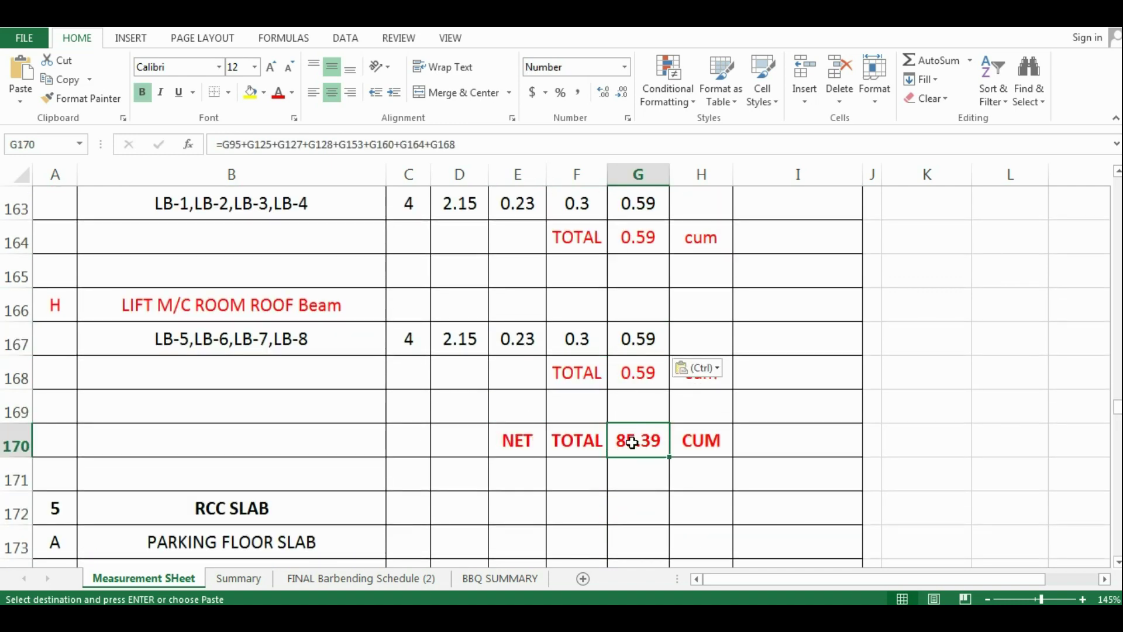
pyautogui.doubleClick(648, 440)
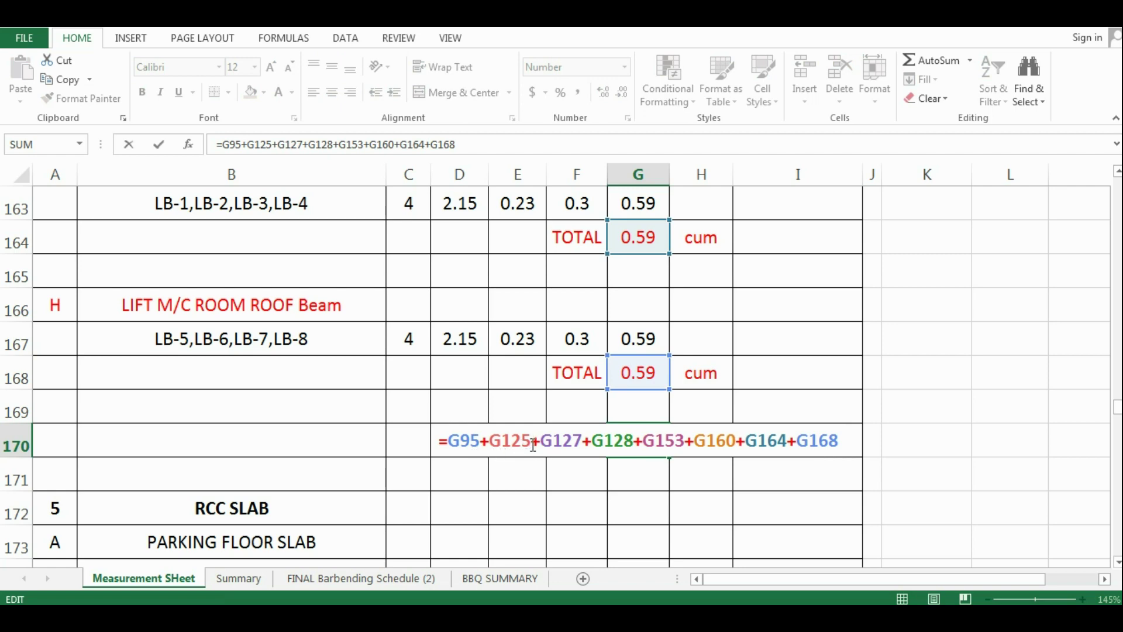
pyautogui.click(562, 443)
pyautogui.click(842, 446)
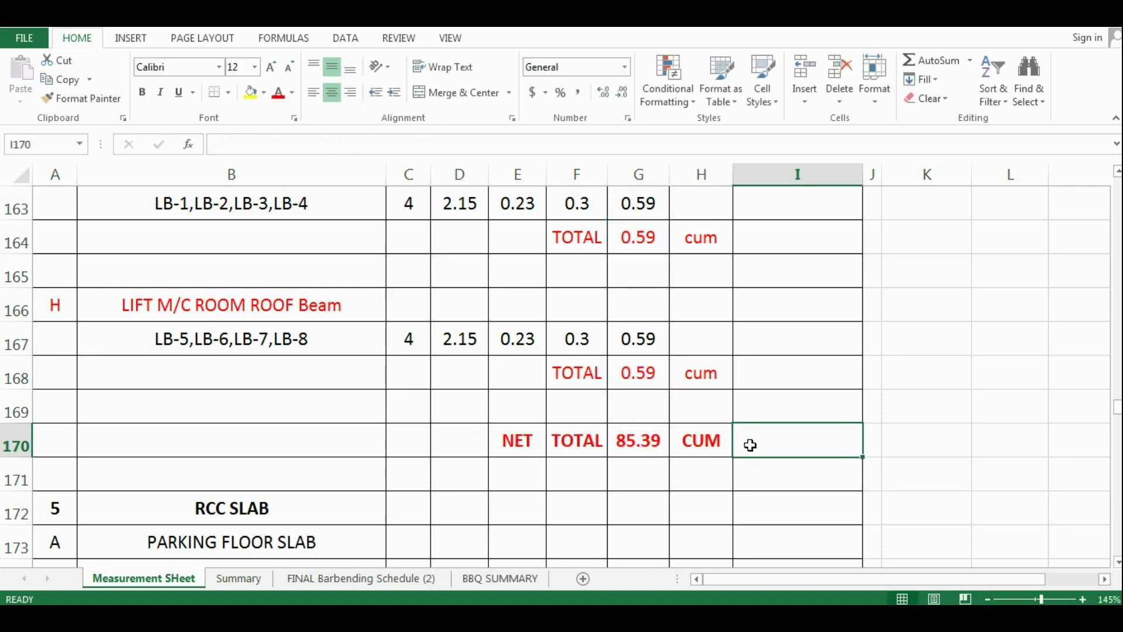
pyautogui.click(645, 439)
pyautogui.doubleClick(644, 440)
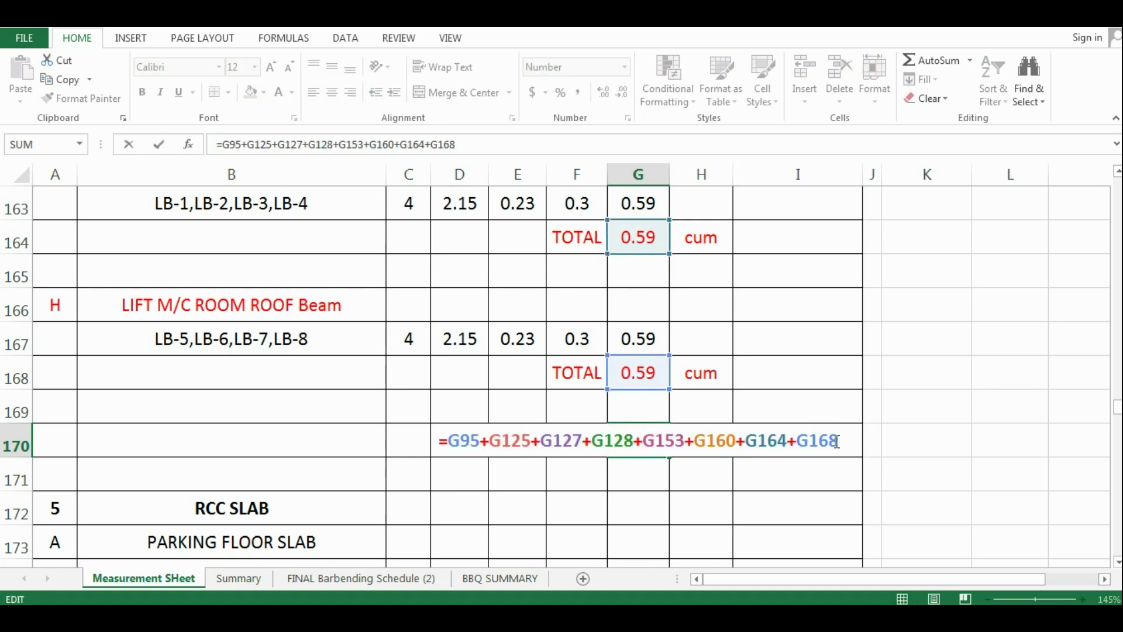
pyautogui.press('Escape')
# Step through the Parking Floor, Stilt First and Second Floor, and Terrace beam sections.
pyautogui.scroll(13, 614, 365)
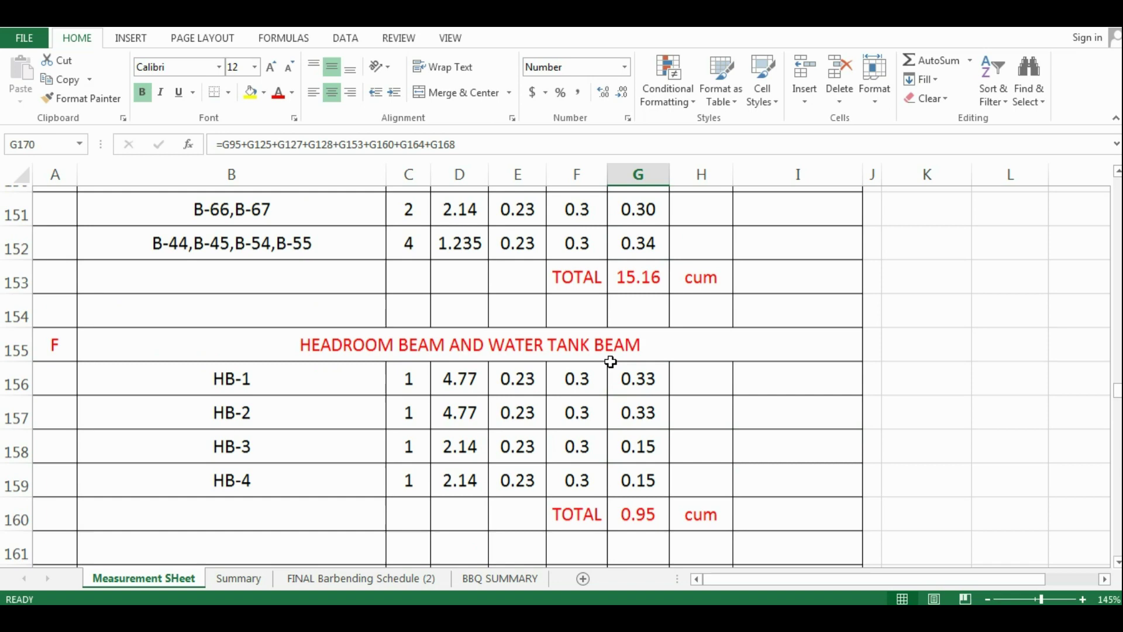
pyautogui.scroll(8, 611, 360)
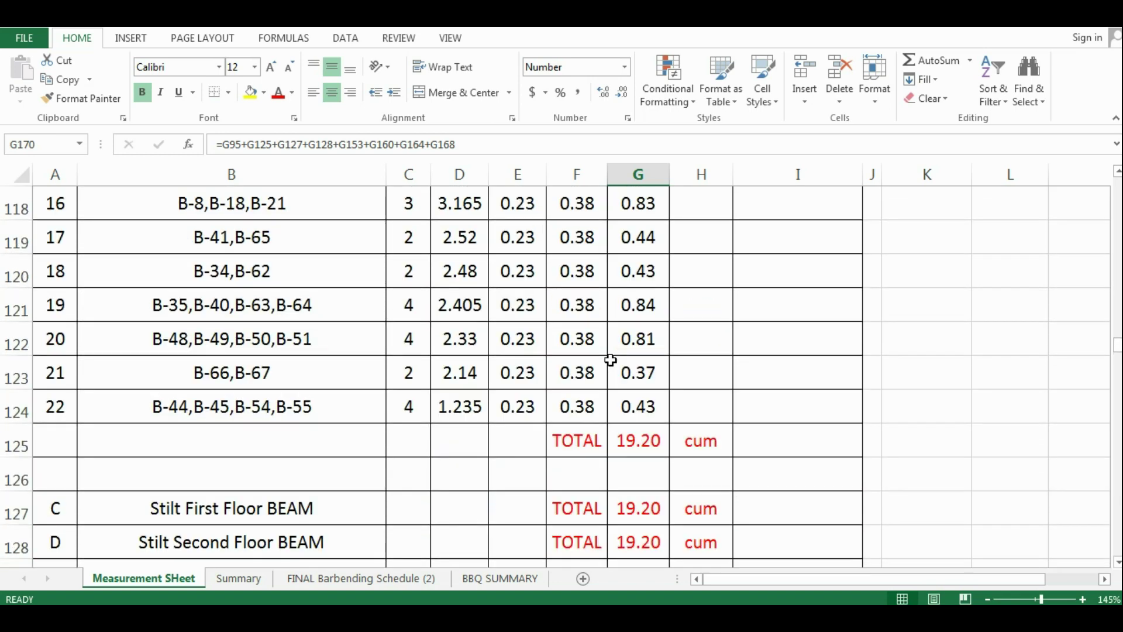
pyautogui.scroll(2, 611, 360)
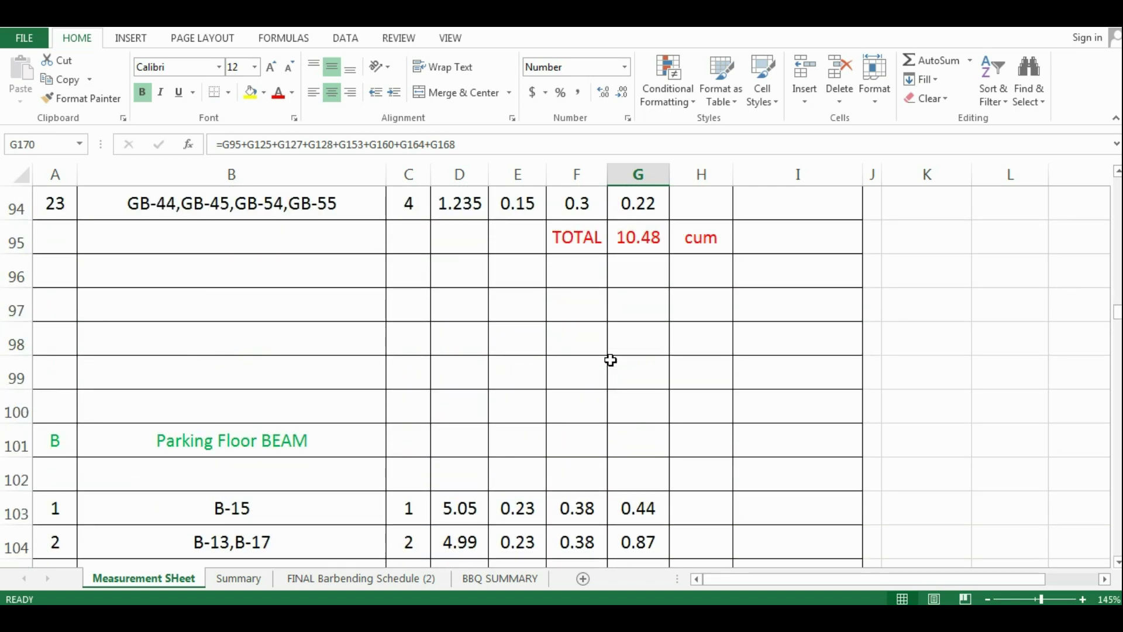
pyautogui.click(298, 205)
pyautogui.scroll(-2, 229, 291)
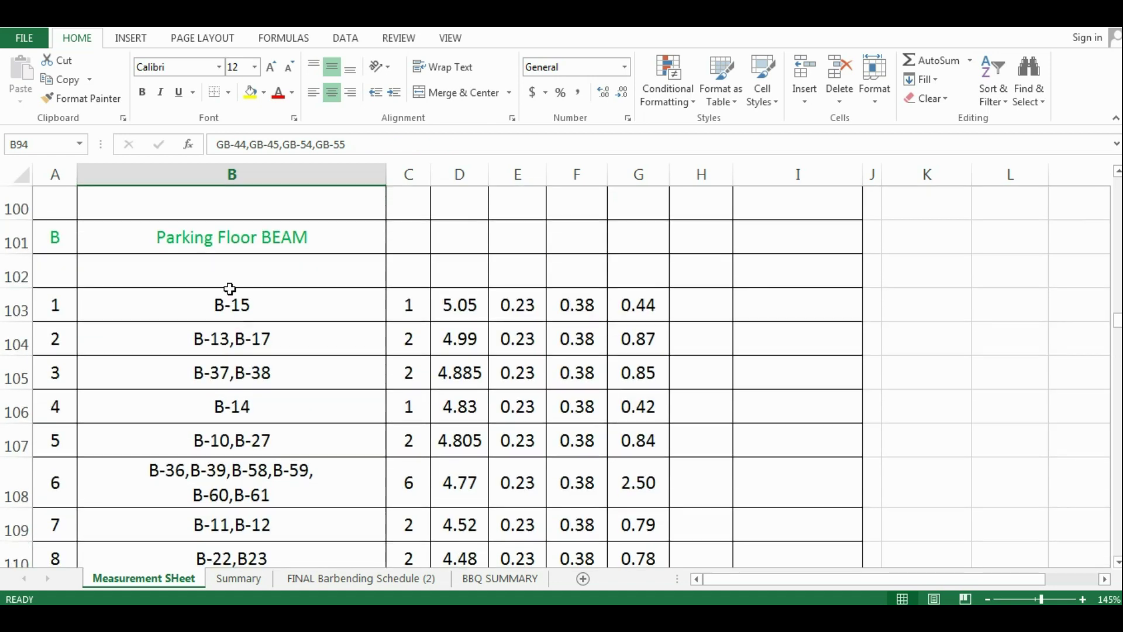
pyautogui.click(237, 229)
pyautogui.scroll(-9, 389, 329)
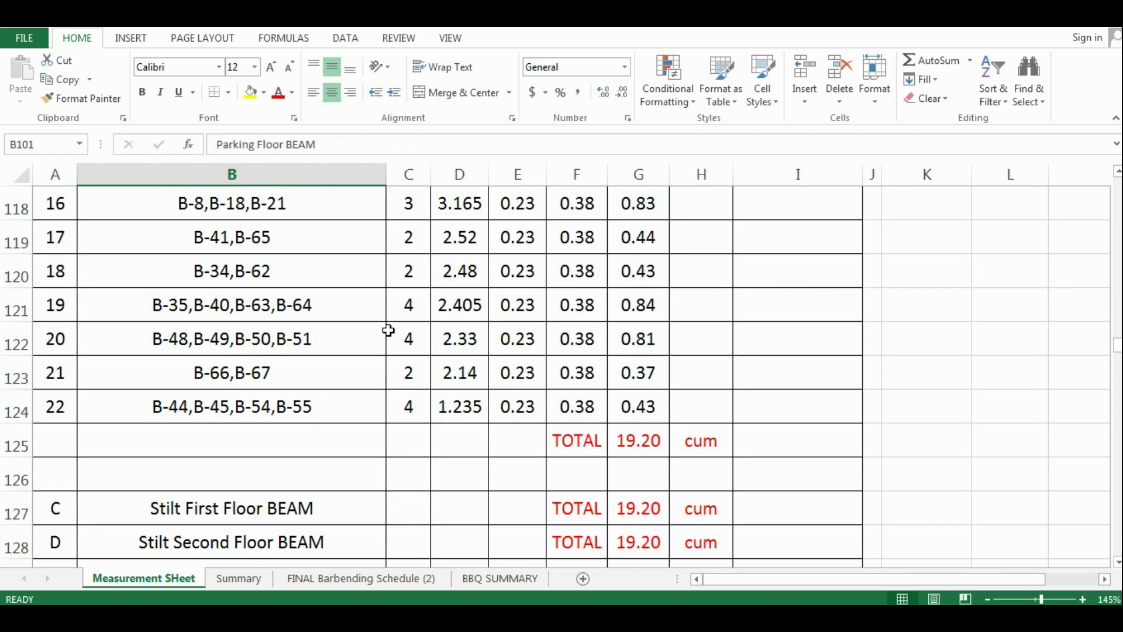
pyautogui.scroll(1, 294, 322)
pyautogui.click(261, 316)
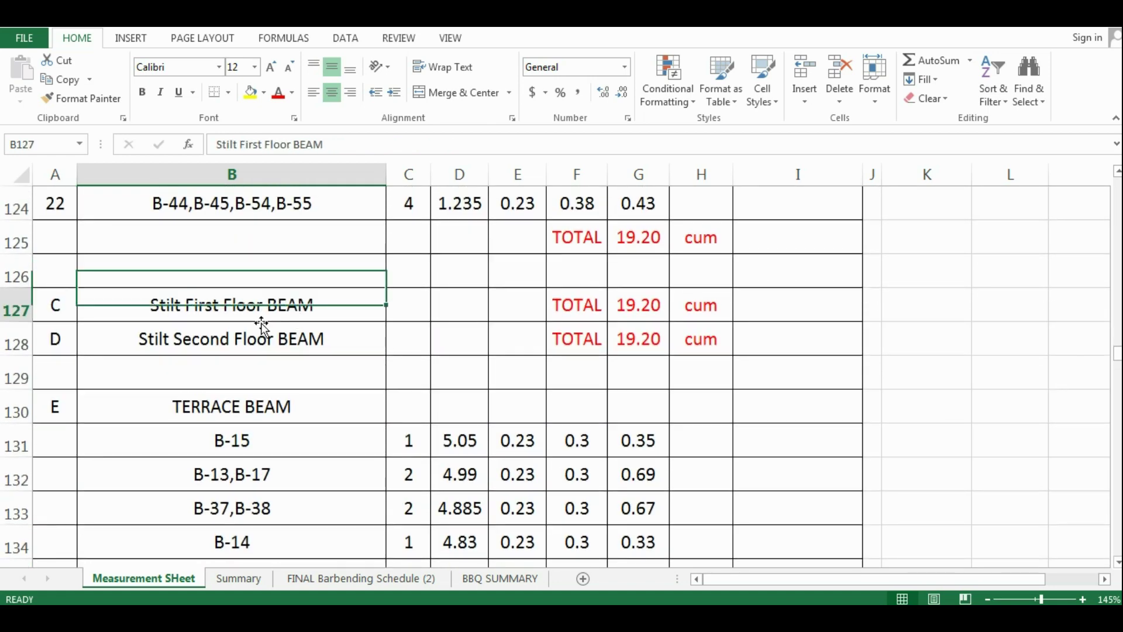
pyautogui.click(261, 340)
pyautogui.click(258, 401)
# Confirm the net beam total of 85.39 cum in G170.
pyautogui.scroll(-5, 408, 400)
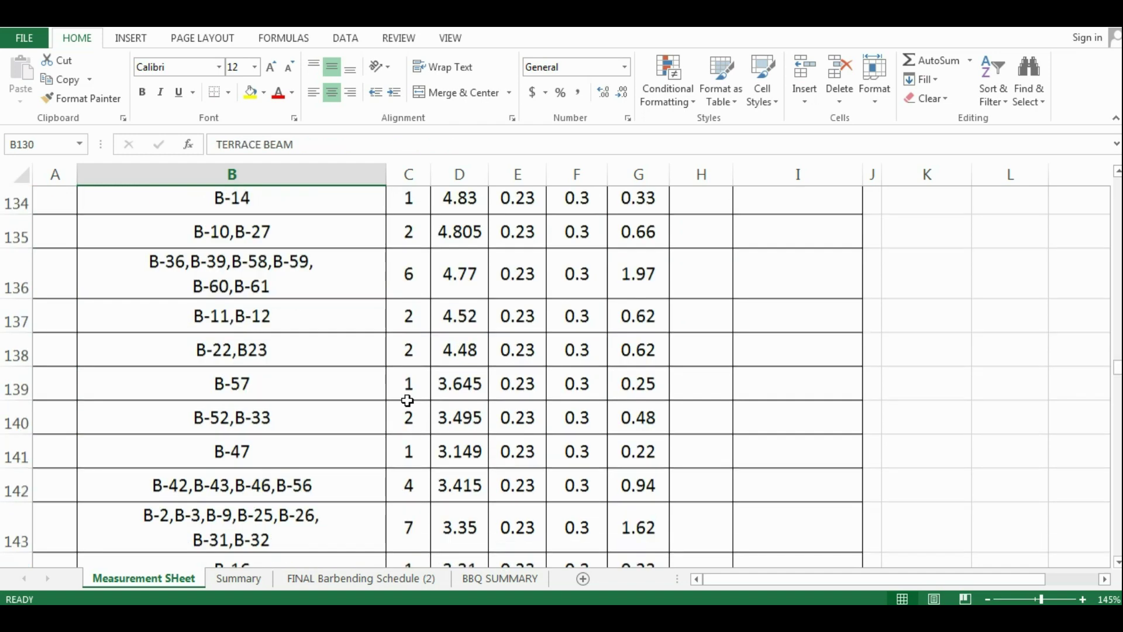
pyautogui.scroll(-6, 408, 400)
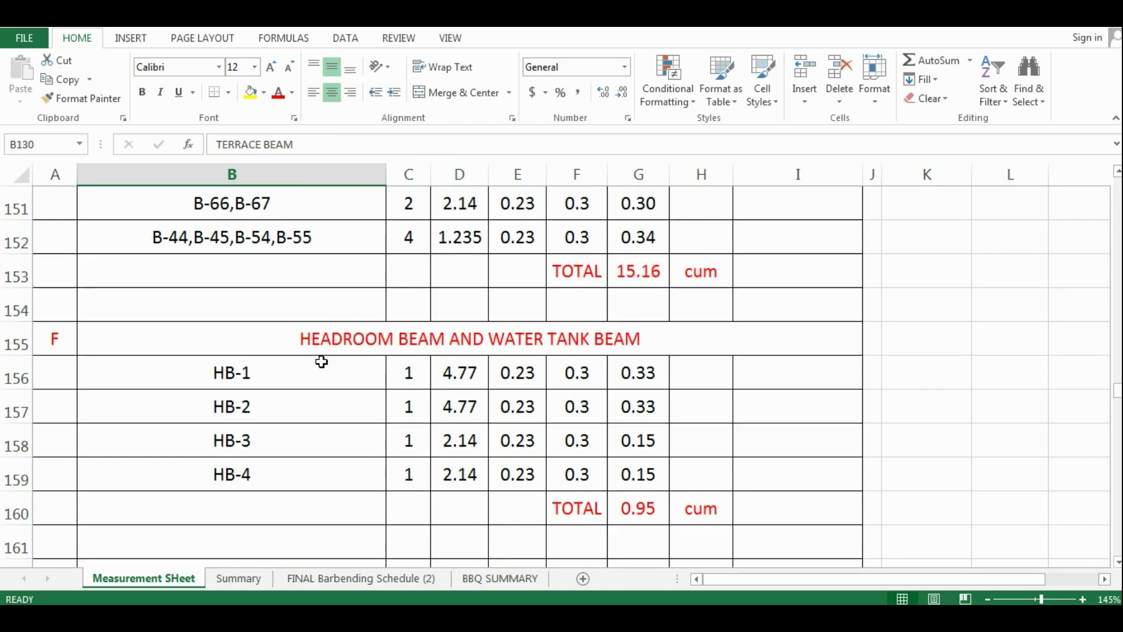
pyautogui.scroll(-1, 363, 337)
pyautogui.scroll(-2, 616, 499)
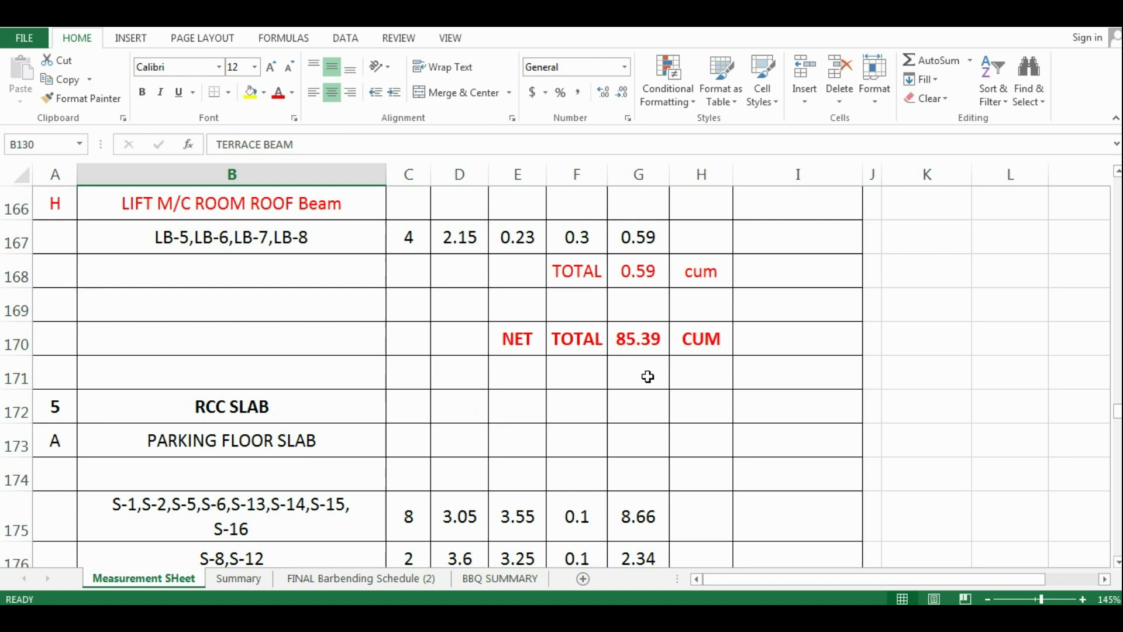
pyautogui.click(640, 346)
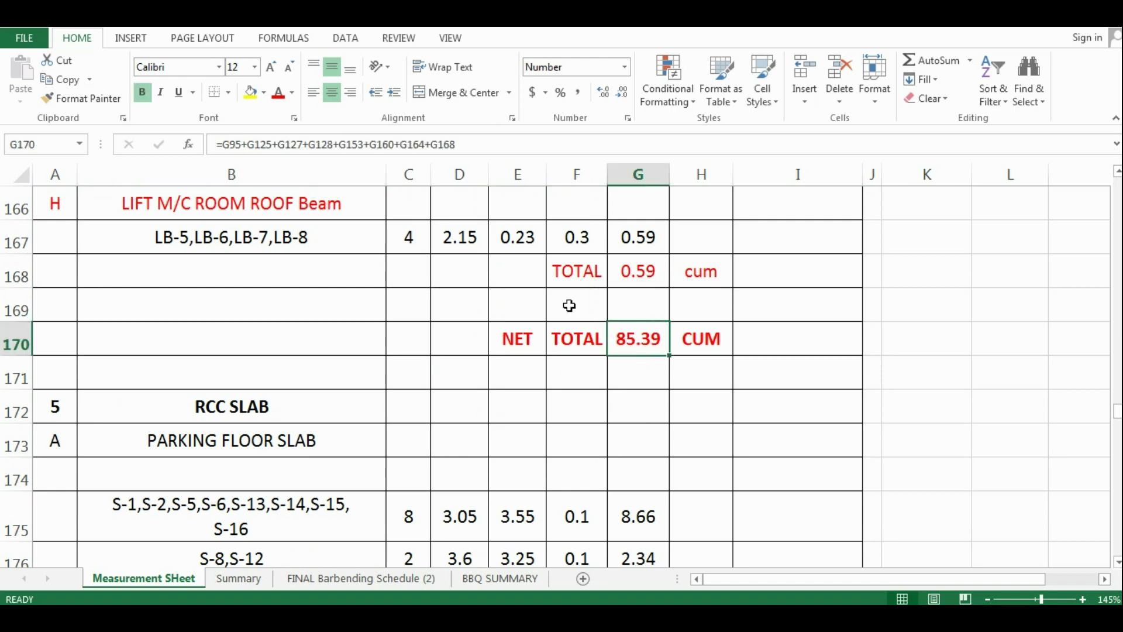
# Look over the RCC SLAB parking floor section following the beam total.
pyautogui.scroll(1, 569, 305)
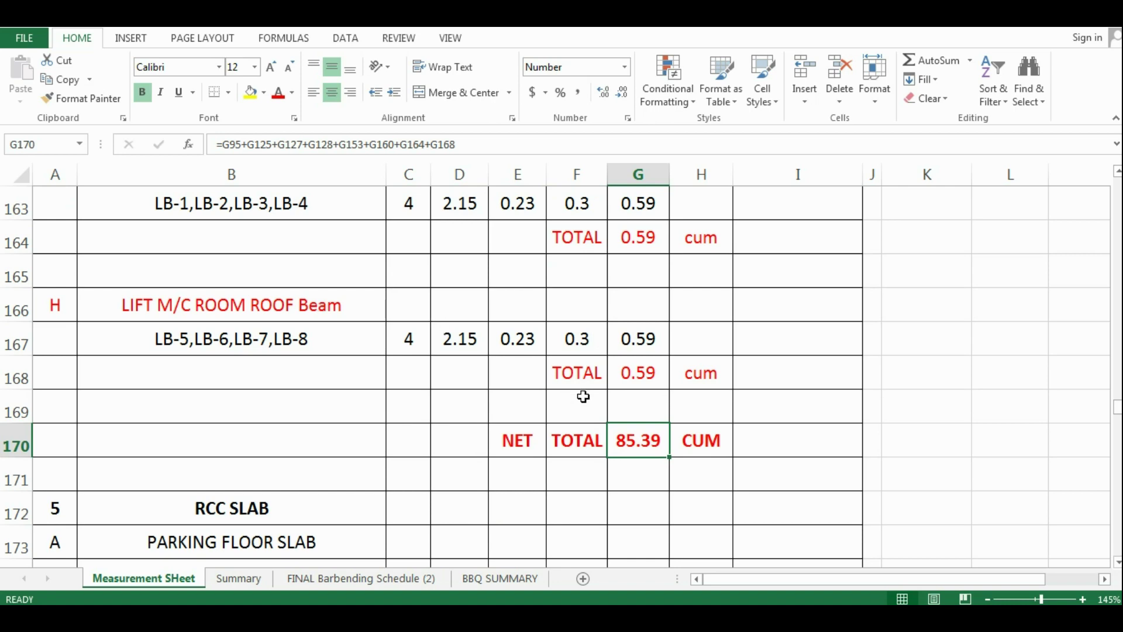
pyautogui.click(214, 508)
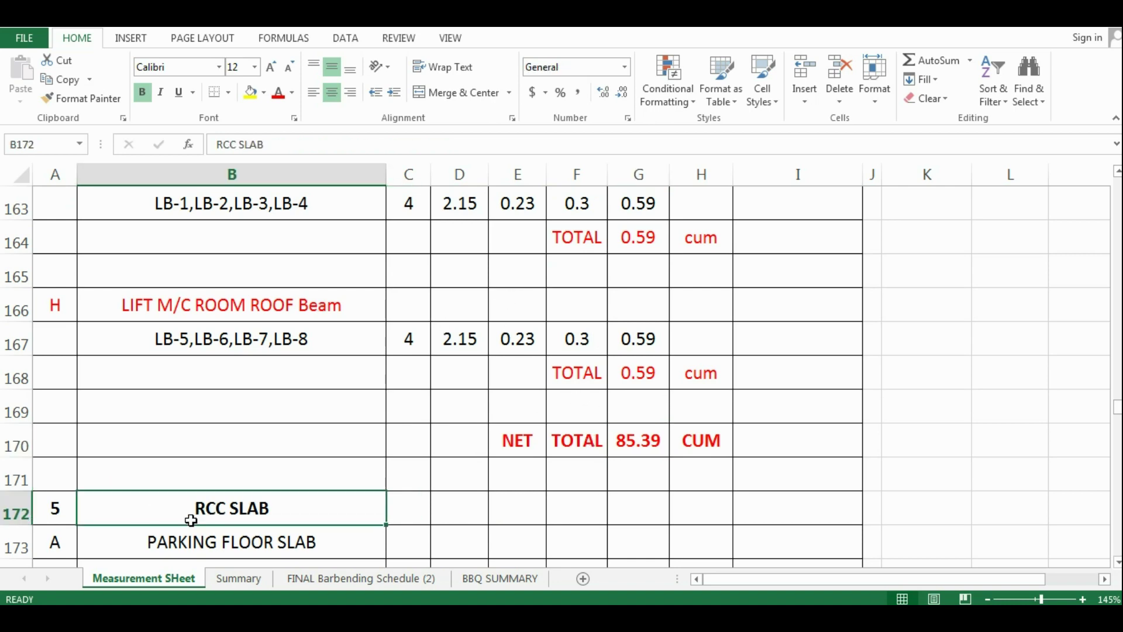
pyautogui.scroll(-2, 235, 498)
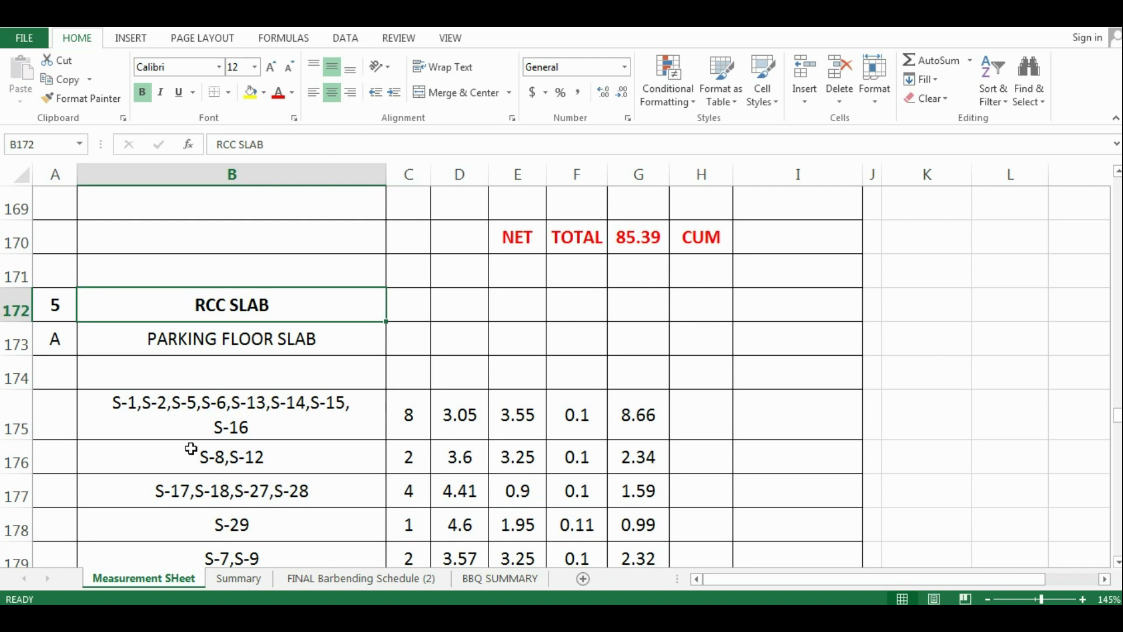
pyautogui.scroll(2, 279, 316)
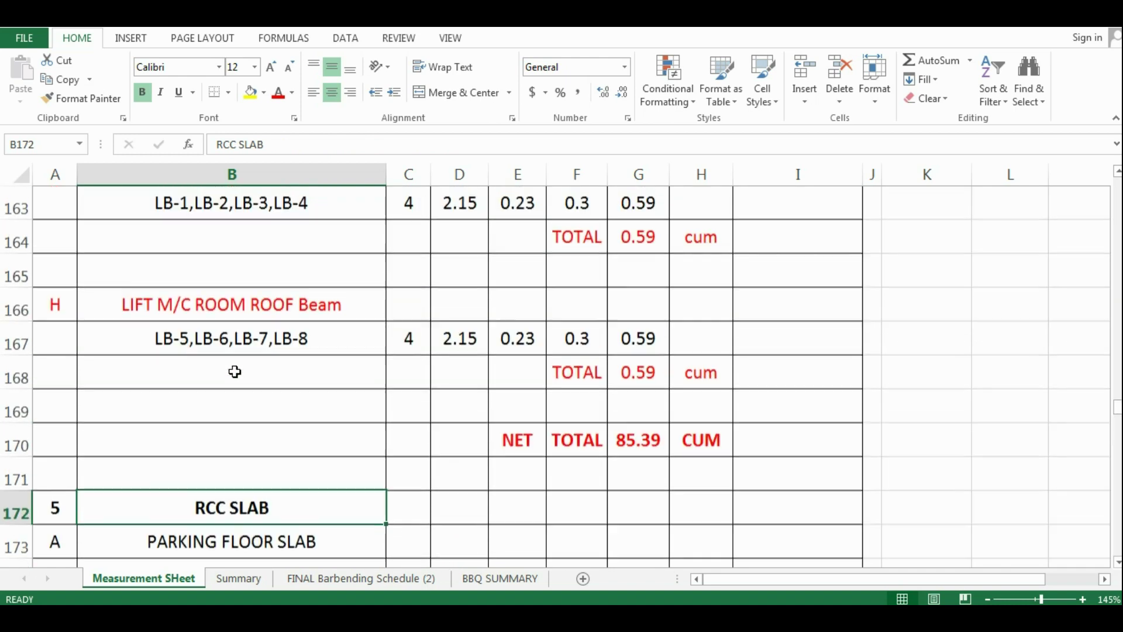
pyautogui.scroll(1, 494, 303)
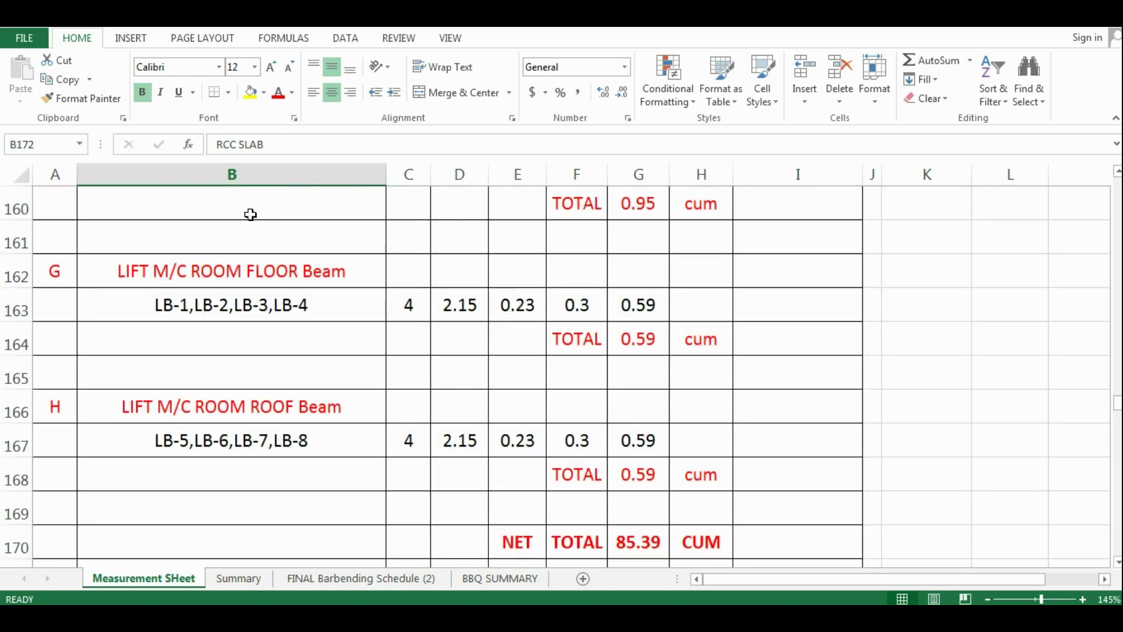
pyautogui.hotkey('alt', 'Tab')
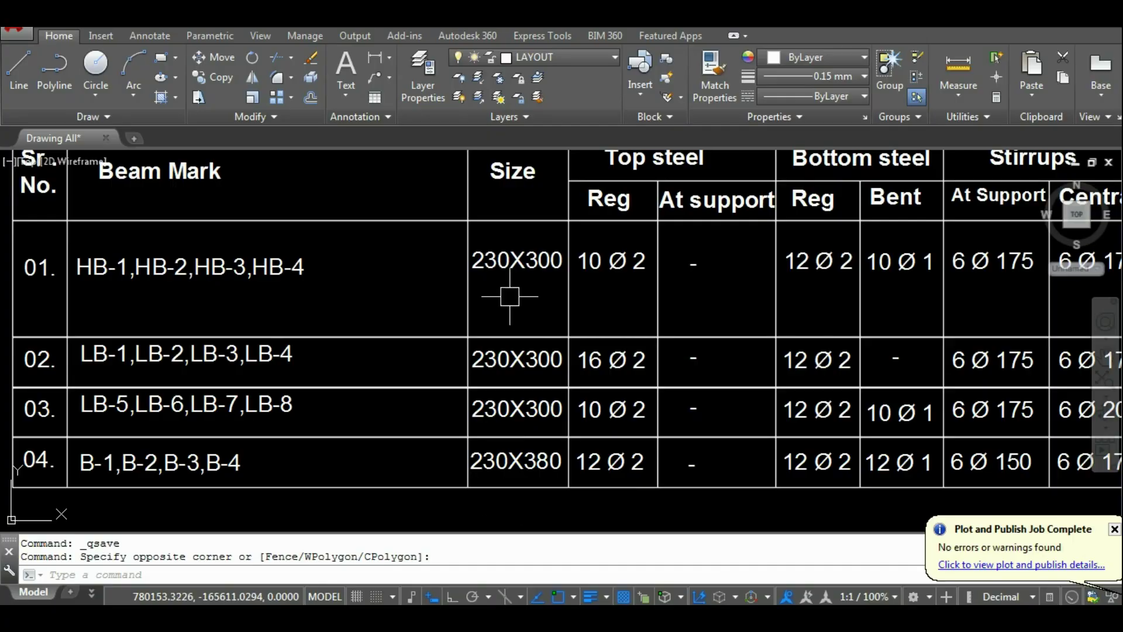
pyautogui.scroll(-6, 509, 296)
pyautogui.scroll(2, 565, 334)
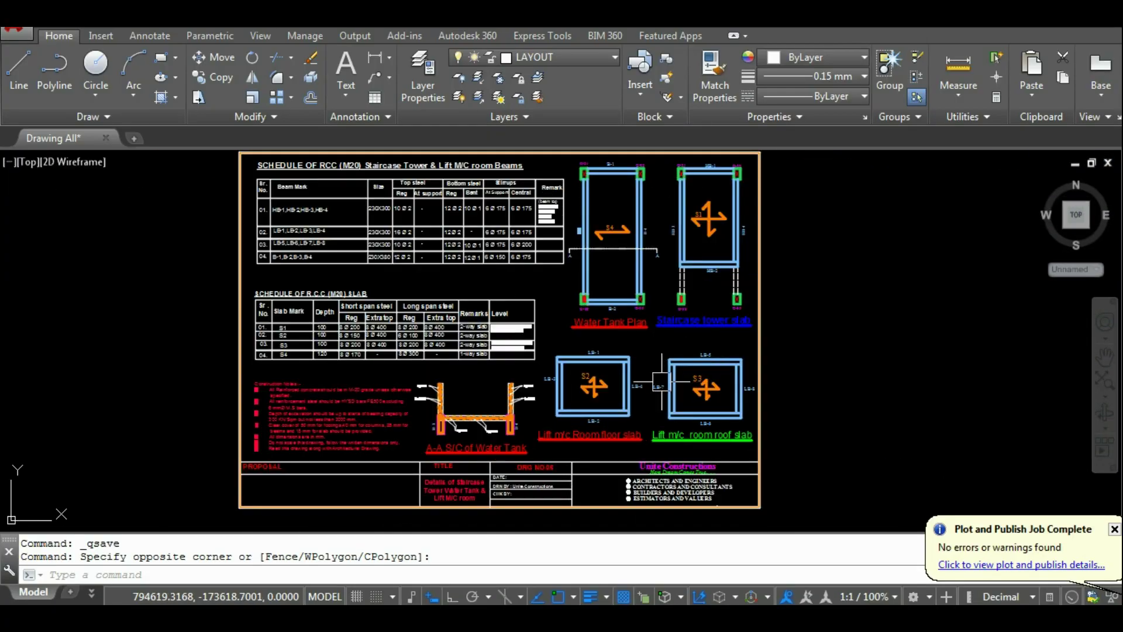
pyautogui.scroll(2, 757, 498)
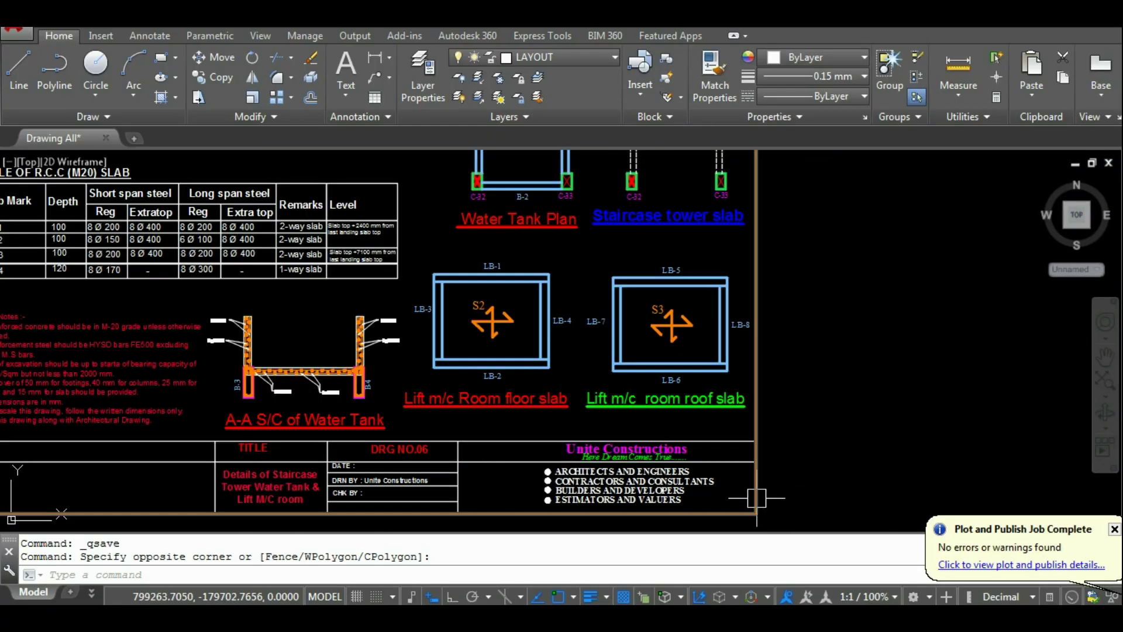
pyautogui.scroll(3, 673, 515)
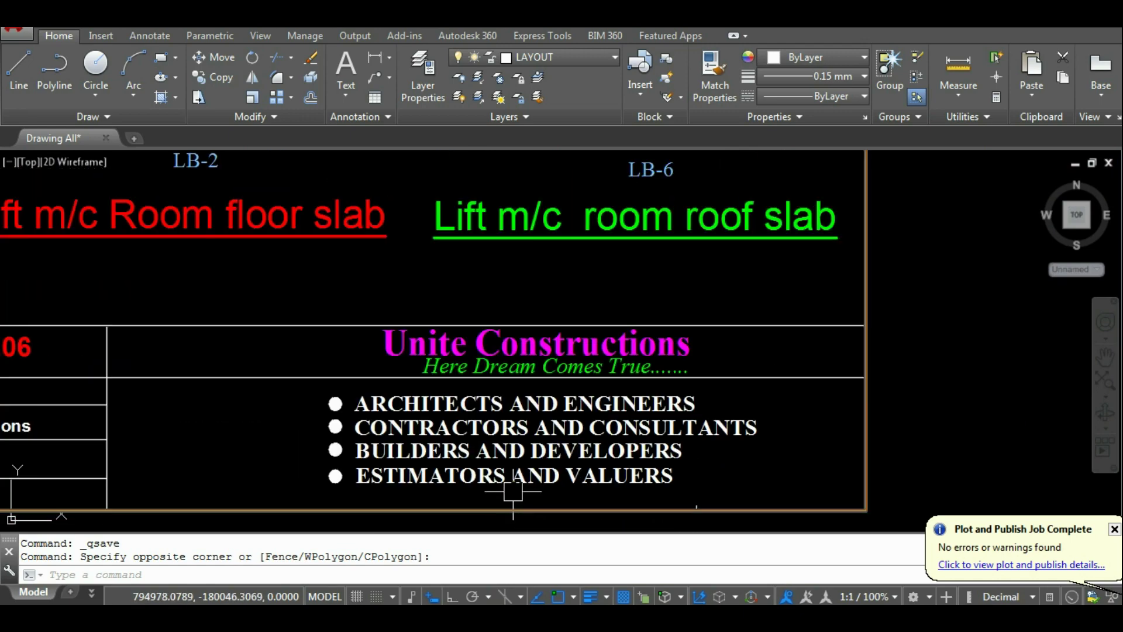